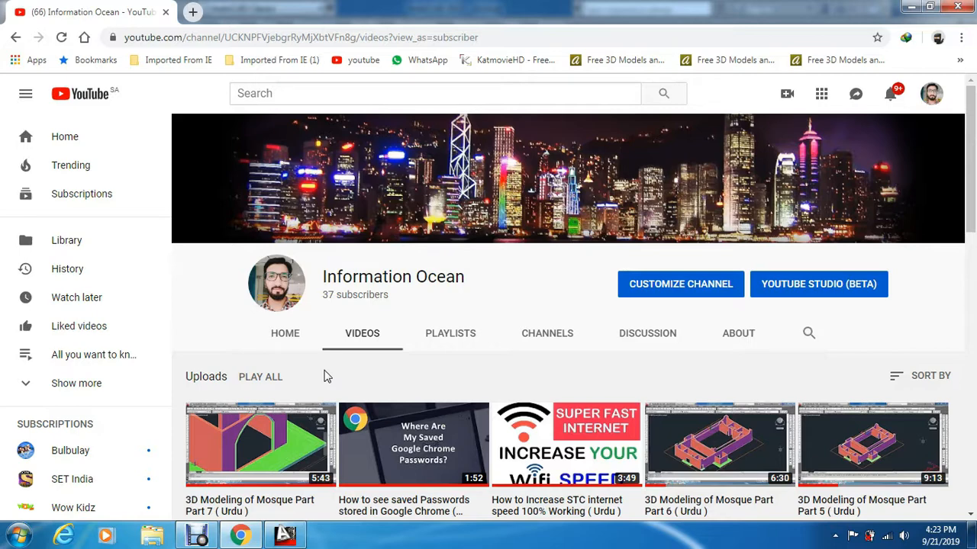
Step: Switch to AutoCAD, create a layer named design with colour 9, and make it the current layer
left_click(286, 534)
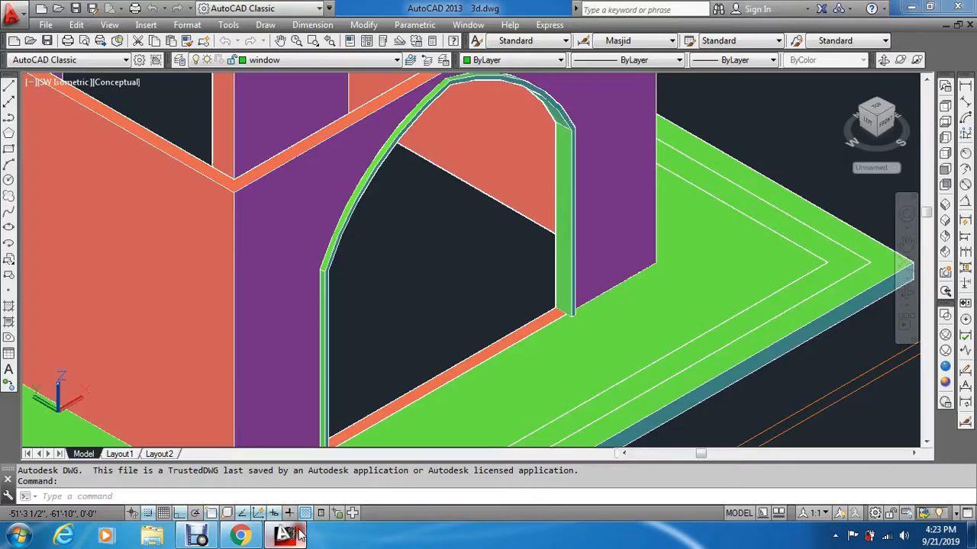
key("Escape")
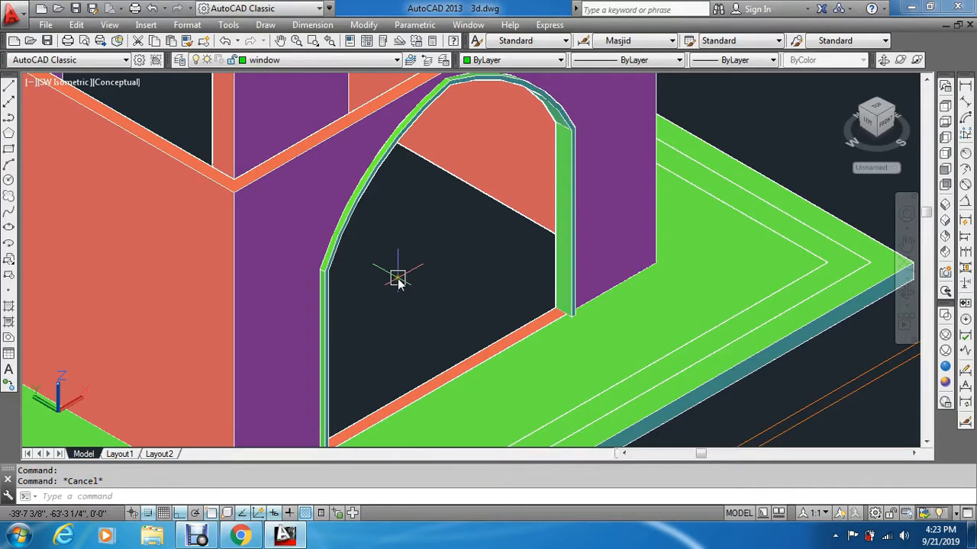
type("la")
key("Return")
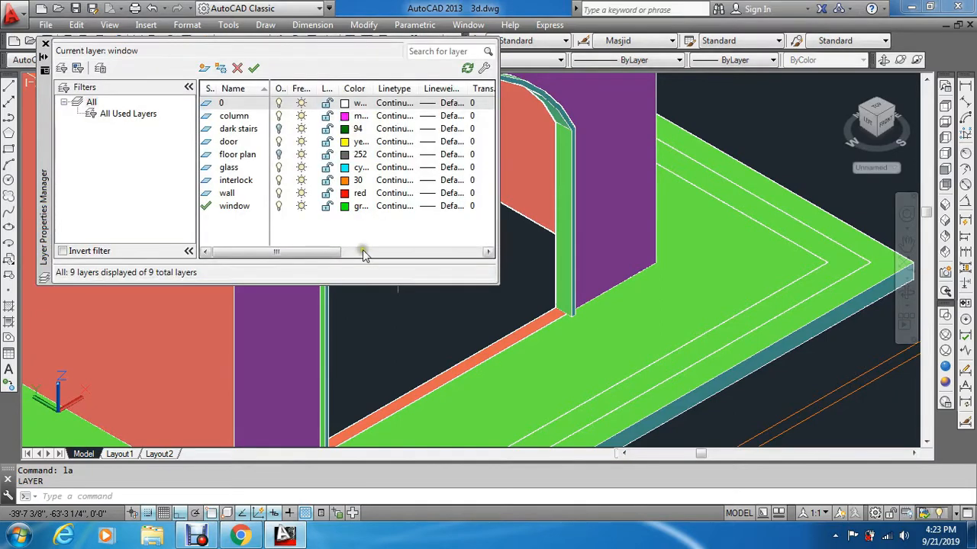
left_click(204, 69)
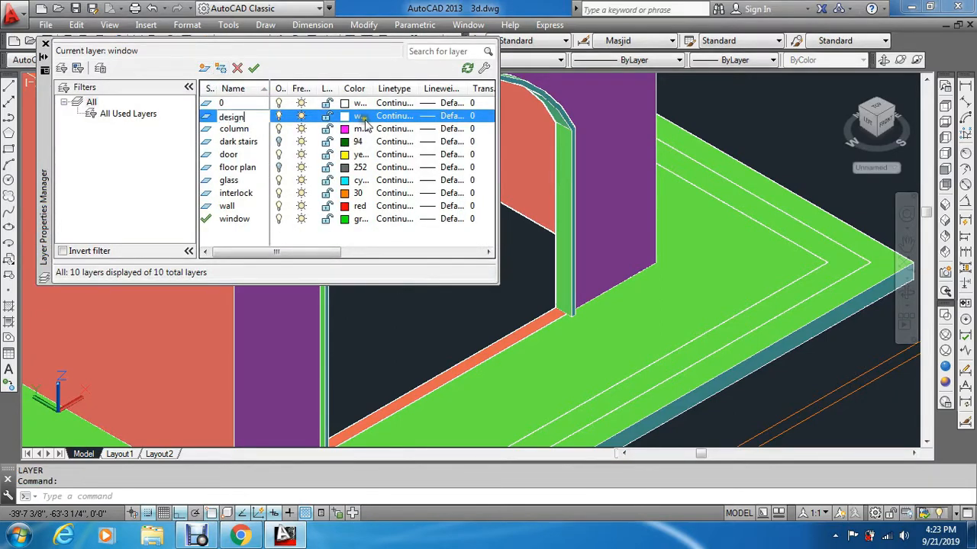
left_click(347, 116)
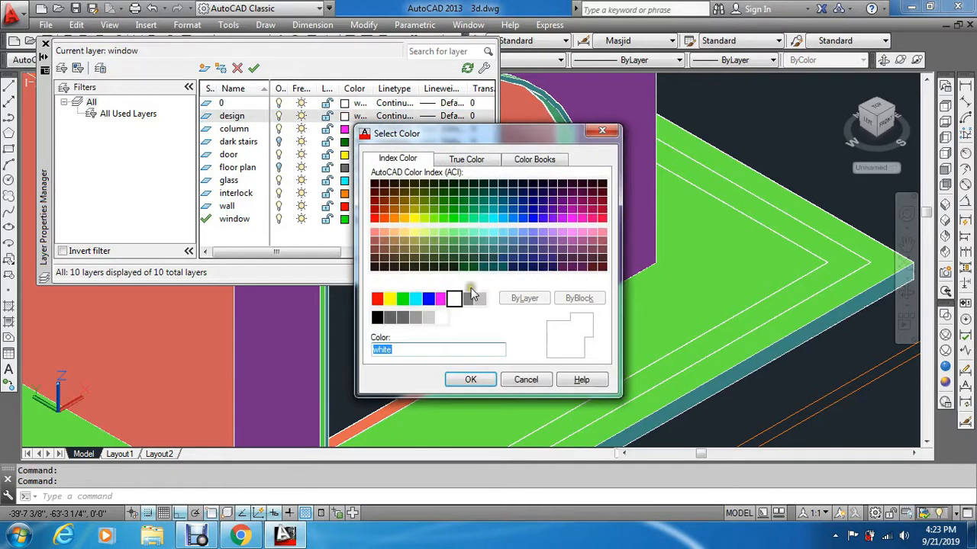
left_click(470, 380)
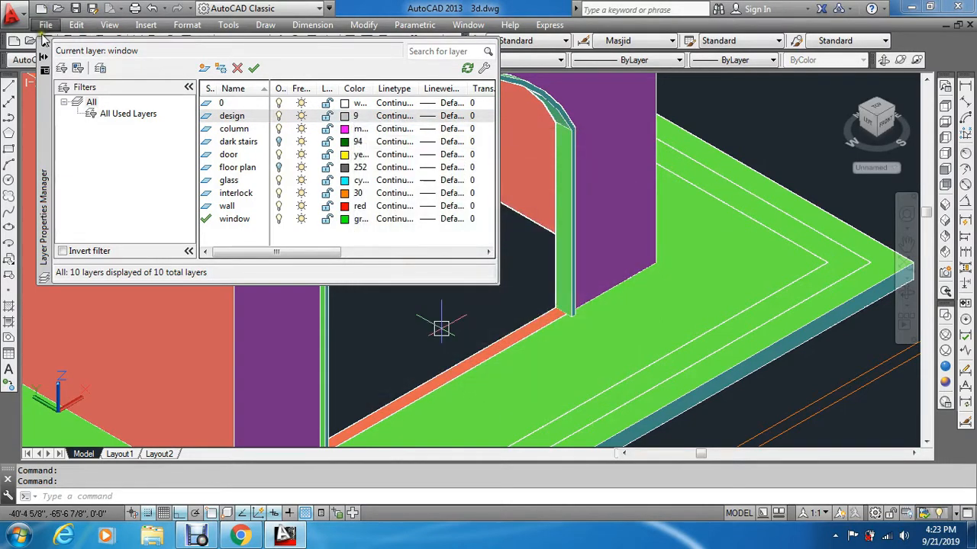
left_click(44, 43)
left_click(248, 61)
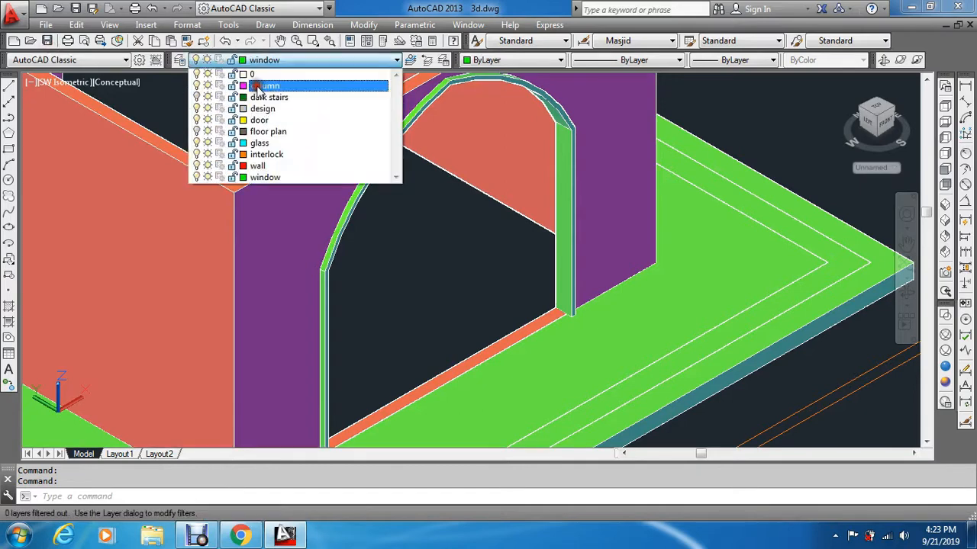
left_click(266, 108)
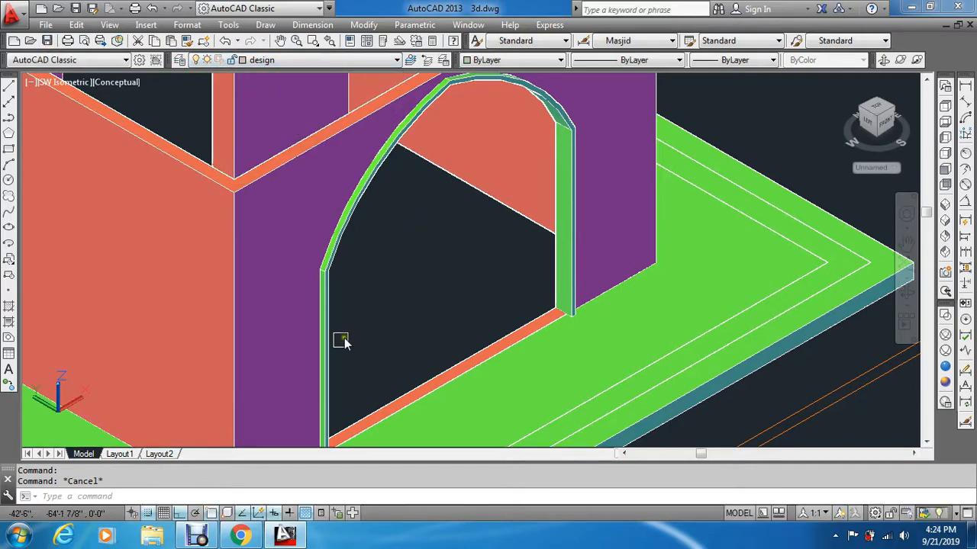
Step: Move the green arch frame on the near porch to the design layer
scroll(341, 341, "up", 5)
left_click(320, 288)
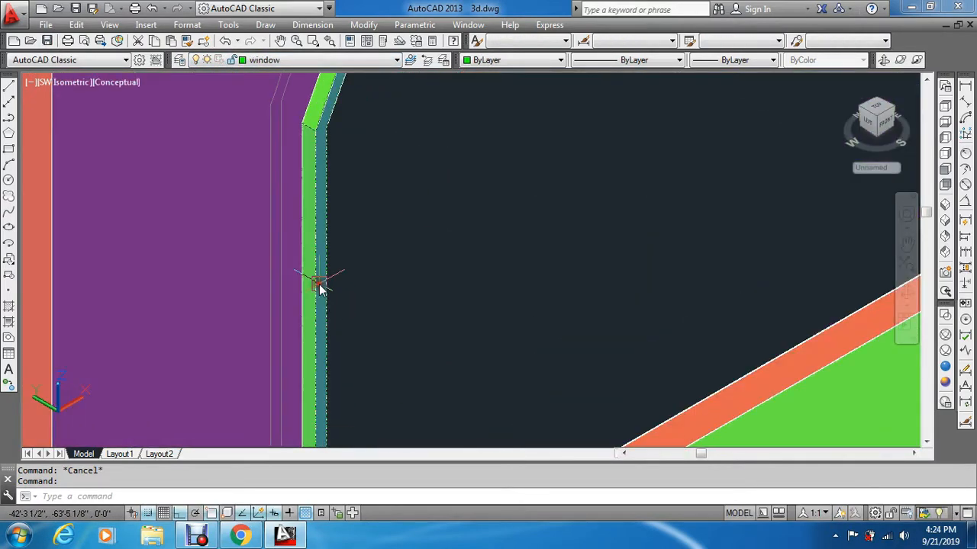
left_click(363, 60)
left_click(262, 109)
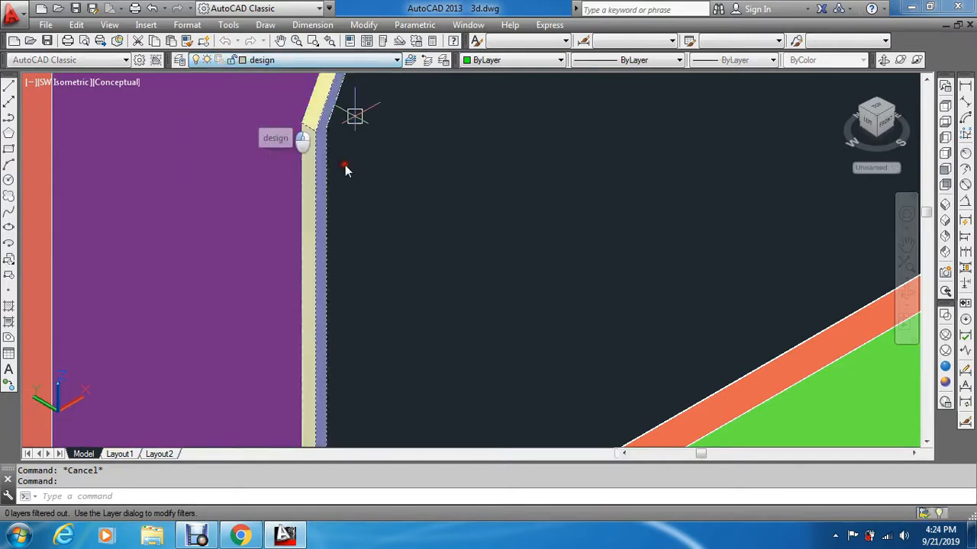
key("Escape")
Step: Set the visual style to Wireframe and move the opposite porch's arch frame to the design layer
left_click(945, 335)
scroll(835, 374, "down", 10)
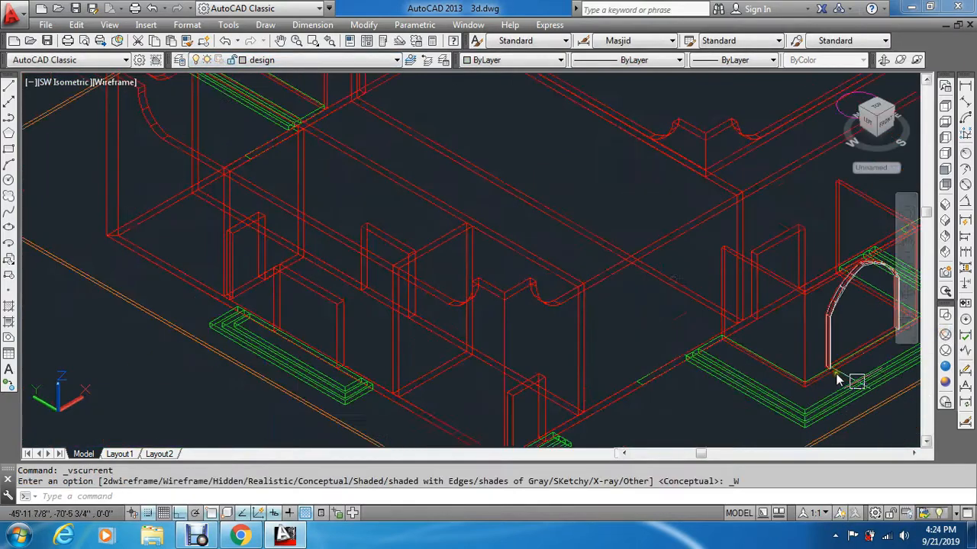
scroll(682, 267, "up", 15)
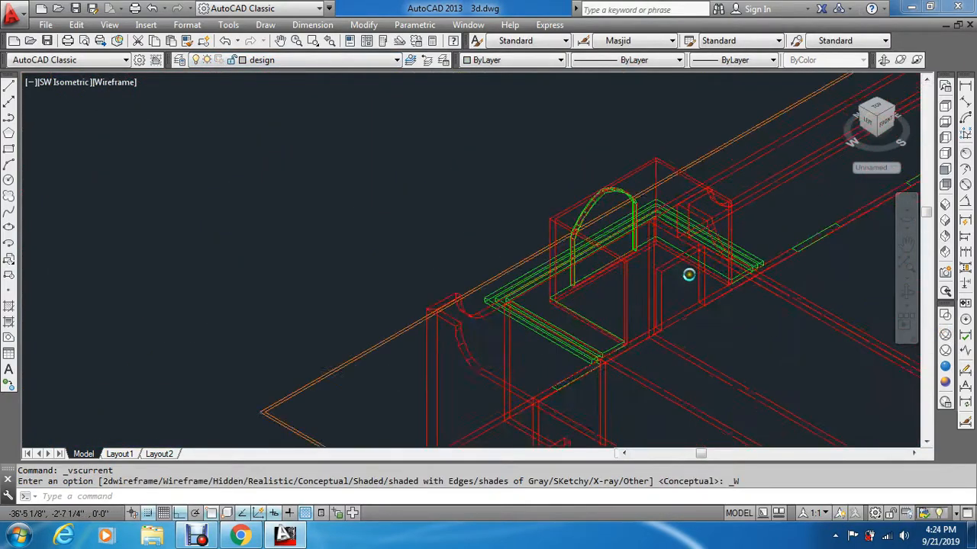
scroll(564, 262, "up", 3)
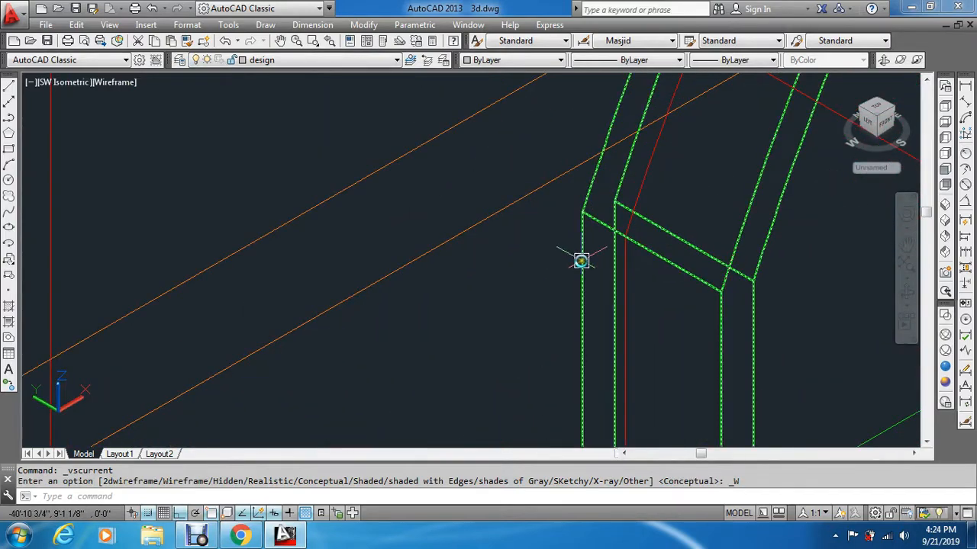
left_click(582, 259)
left_click(309, 60)
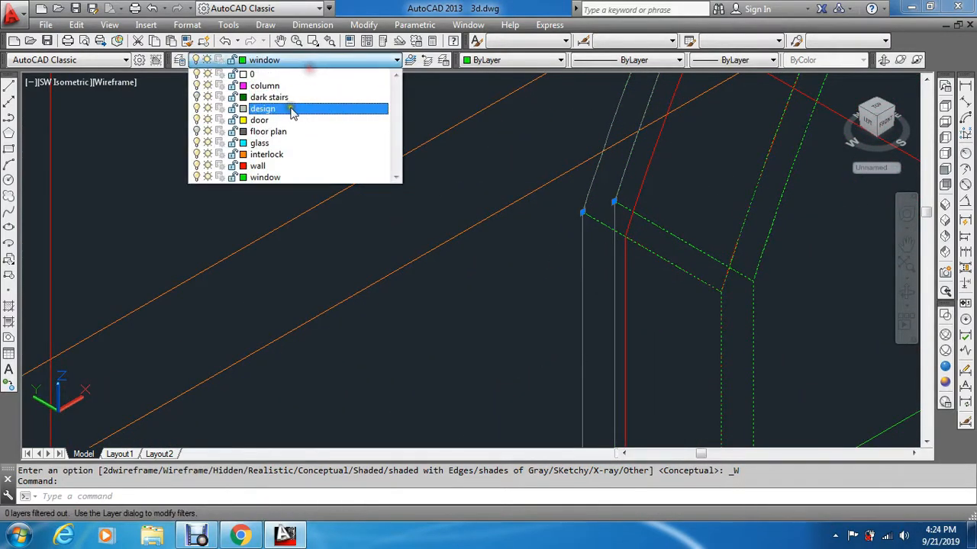
left_click(294, 110)
key("Escape")
key("Escape")
scroll(410, 189, "down", 2)
scroll(410, 189, "down", 3)
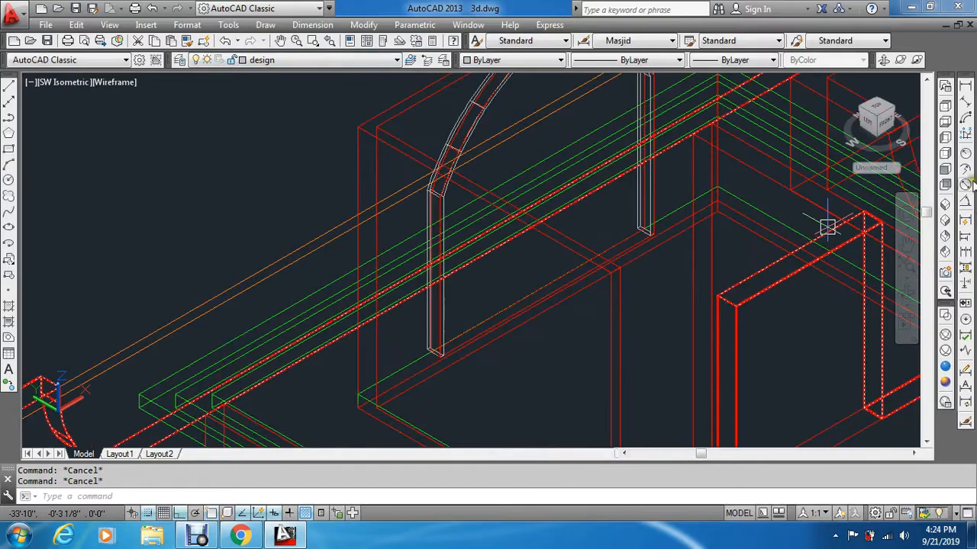
Step: Switch to the Top view and turn off the door layer to clear the doors from the elevation
left_click(945, 105)
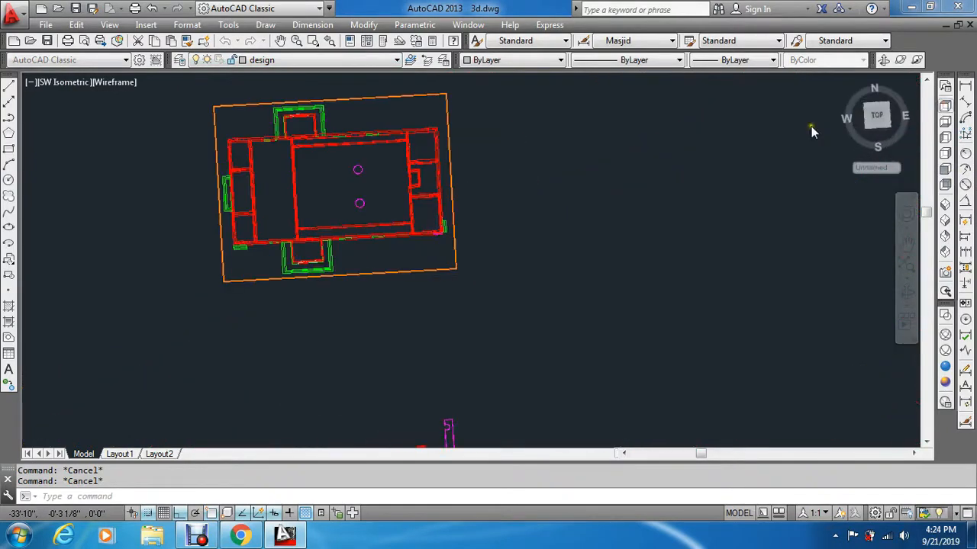
scroll(319, 187, "up", 5)
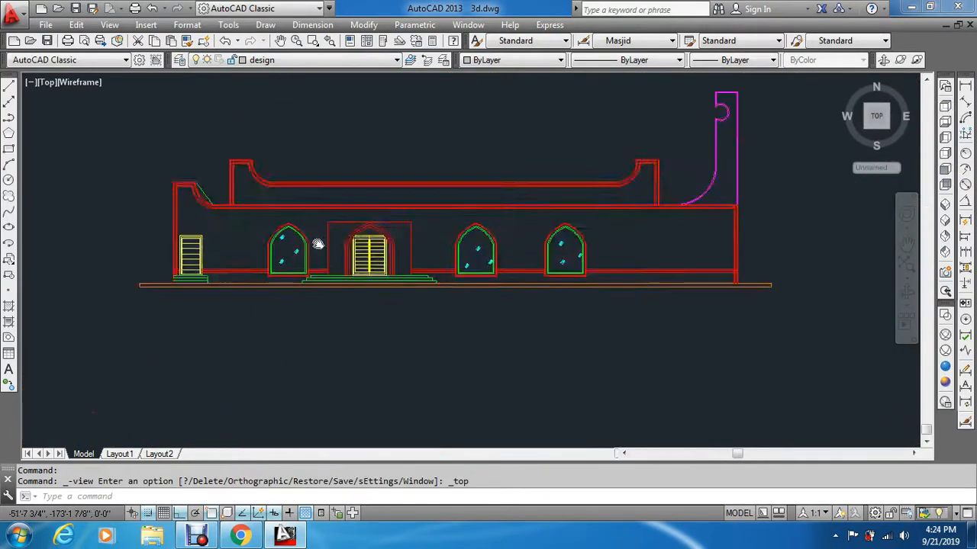
left_click(286, 60)
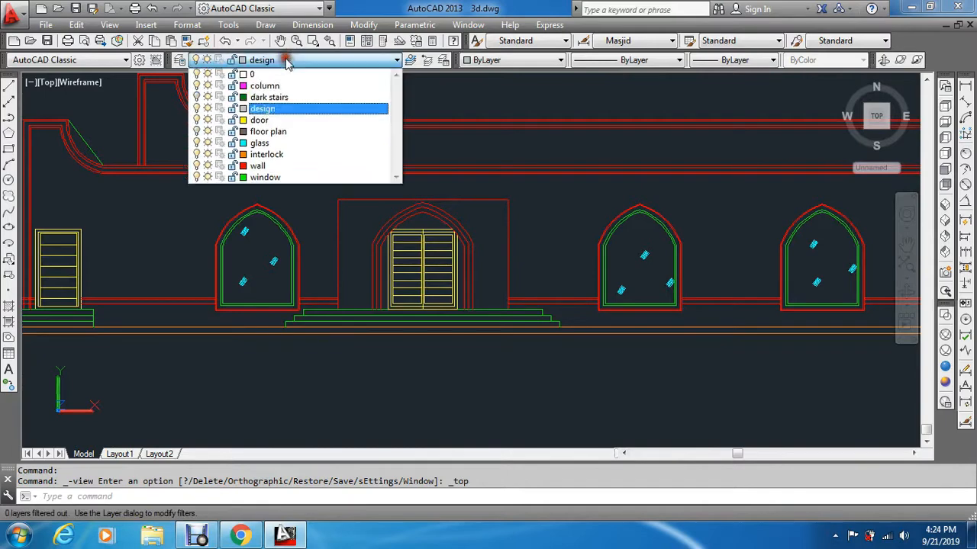
left_click(197, 124)
key("Escape")
key("Escape")
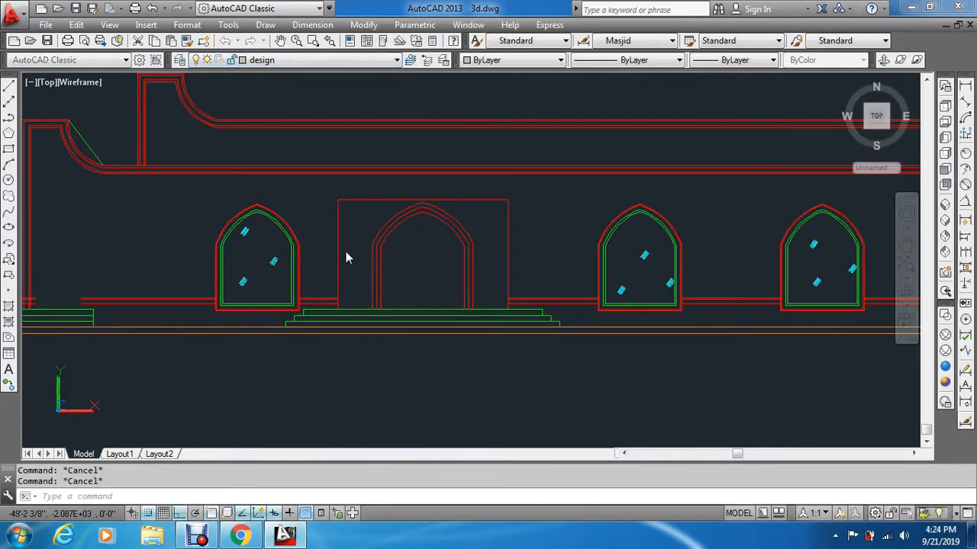
Step: Copy the elevation's entrance arch lines and surrounding rectangle to the empty area right of the building
type("2")
key("Return")
left_click(525, 196)
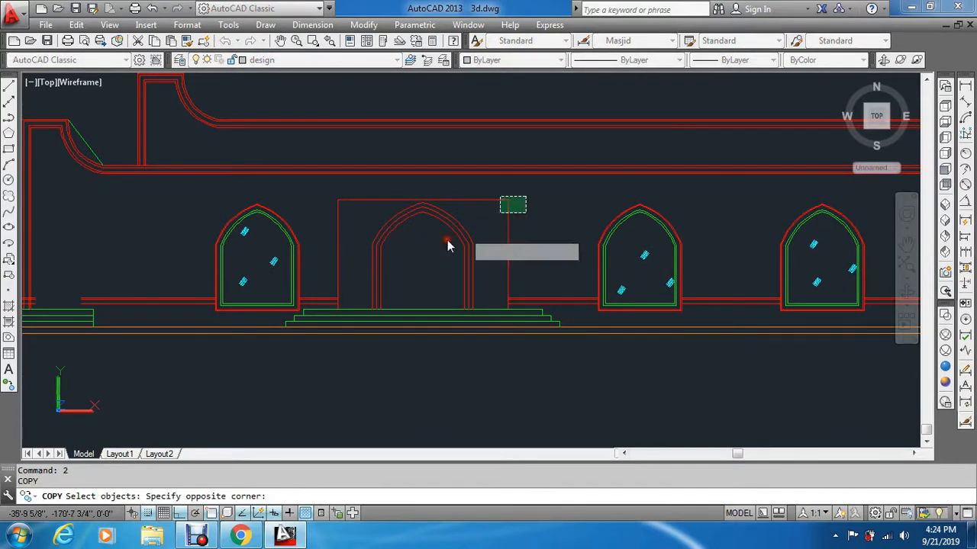
left_click(319, 283)
key("Return")
scroll(262, 392, "down", 5)
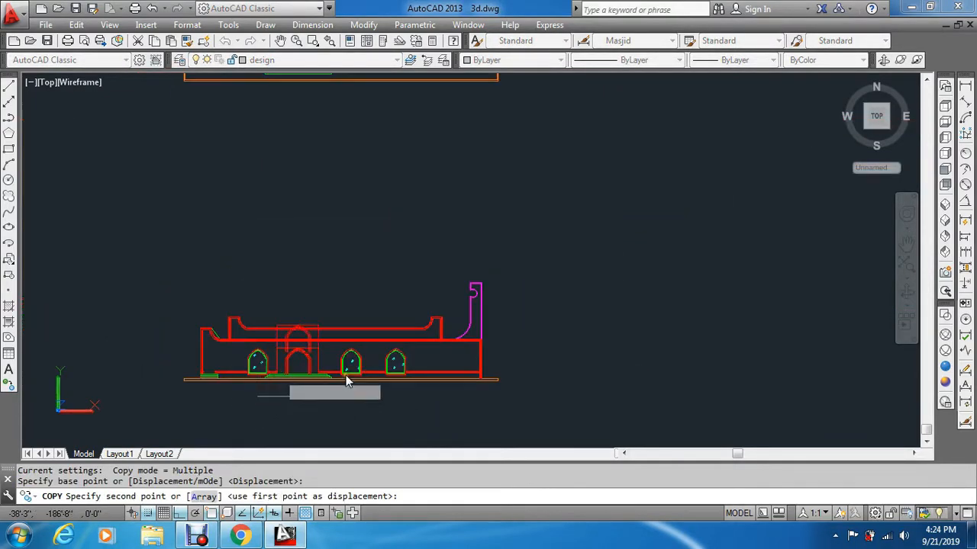
left_click(584, 394)
key("Escape")
key("Escape")
key("Escape")
scroll(626, 374, "up", 6)
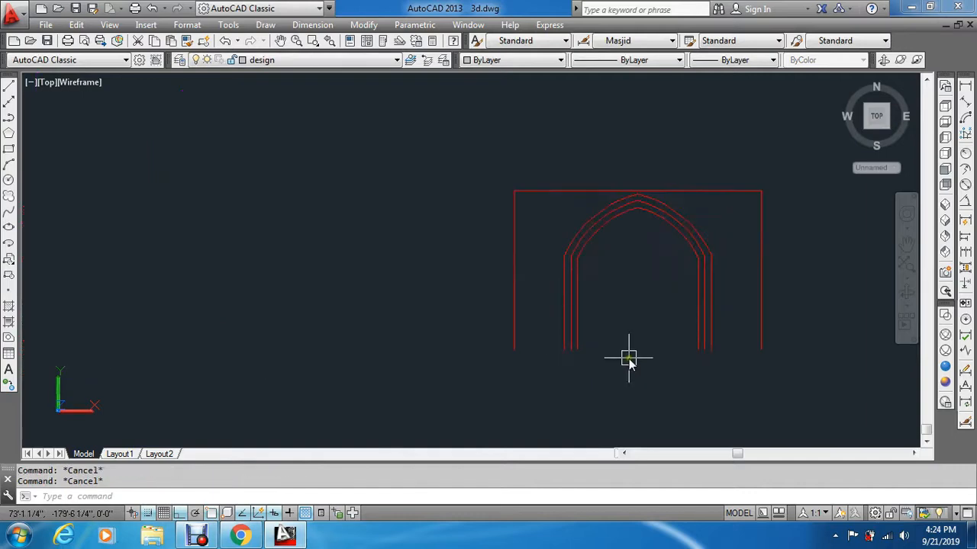
Step: Draw a horizontal ray along the copied arch's base, starting at the lower end of the outermost left leg
key("Return")
scroll(621, 352, "up", 4)
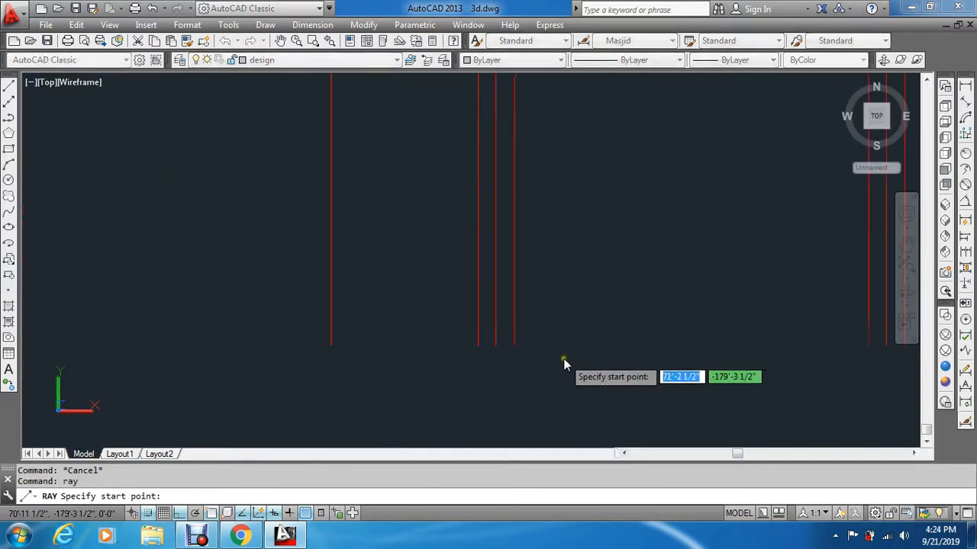
left_click(480, 348)
key("Escape")
scroll(571, 376, "down", 4)
Step: Offset the three arcs and vertical legs of the copied arch's left half inward by 1.5 inches
scroll(567, 290, "up", 6)
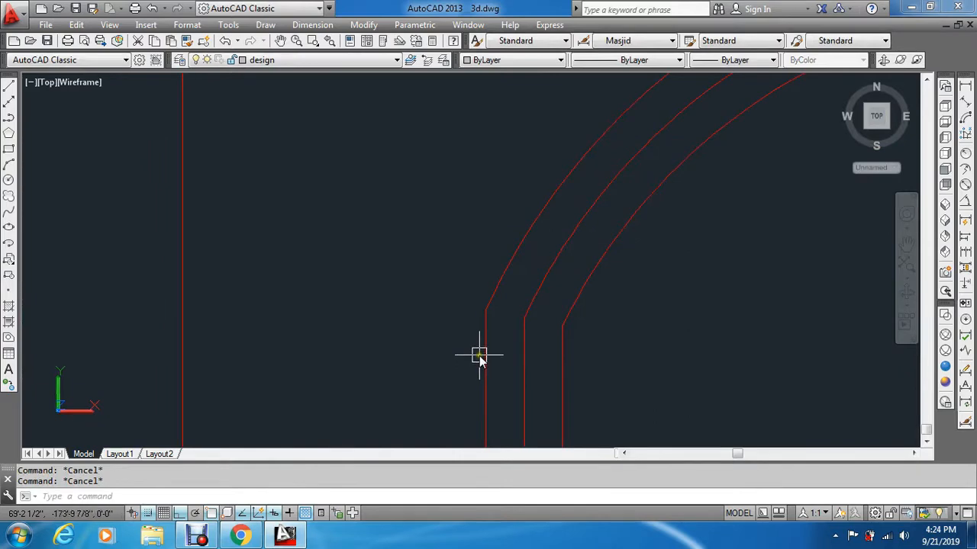
type("o")
key("Return")
type("1.5")
key("Return")
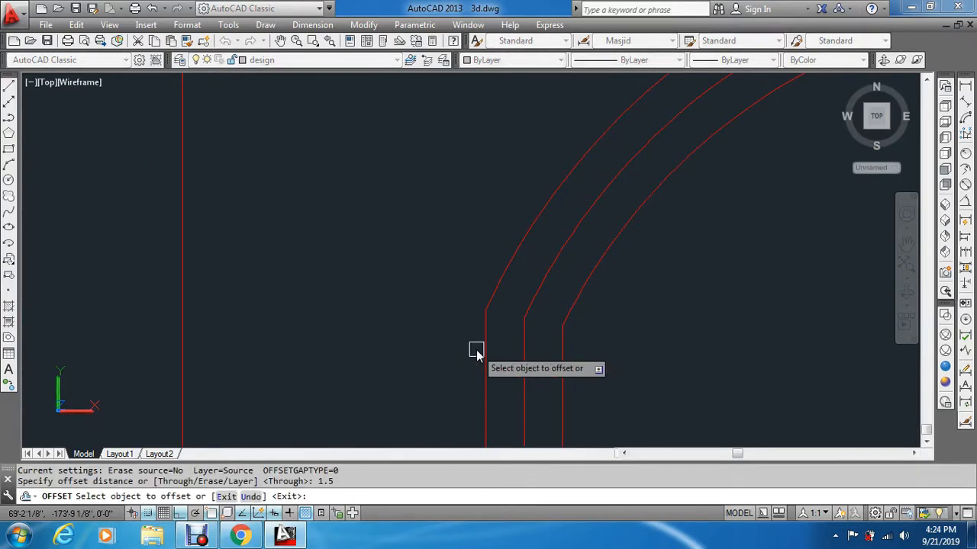
scroll(475, 349, "up", 3)
left_click(506, 273)
left_click(604, 239)
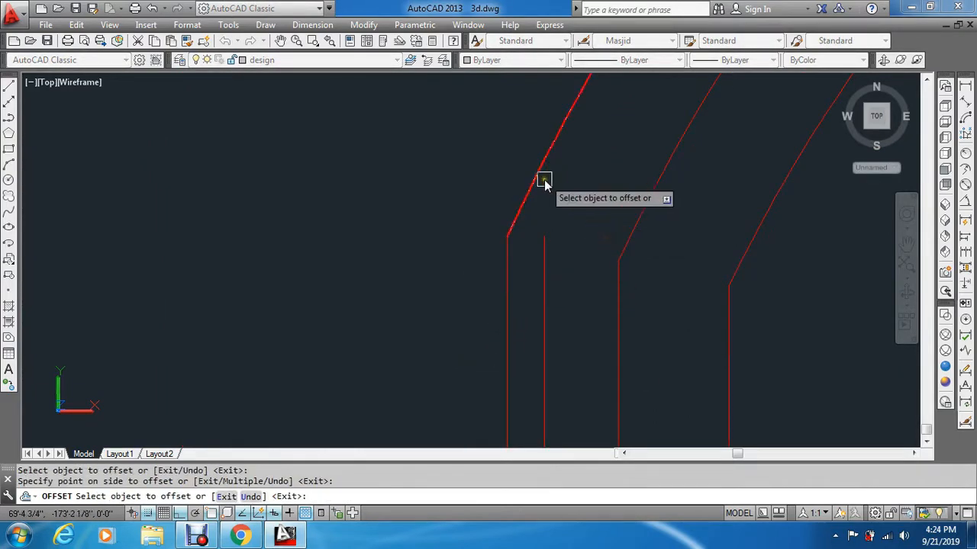
left_click(633, 229)
left_click(661, 274)
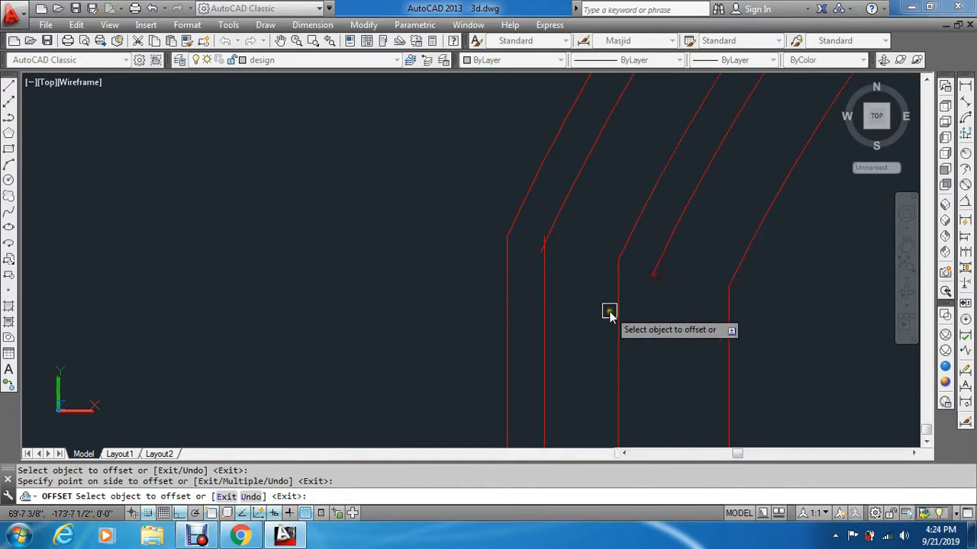
left_click(618, 315)
left_click(640, 316)
left_click(737, 272)
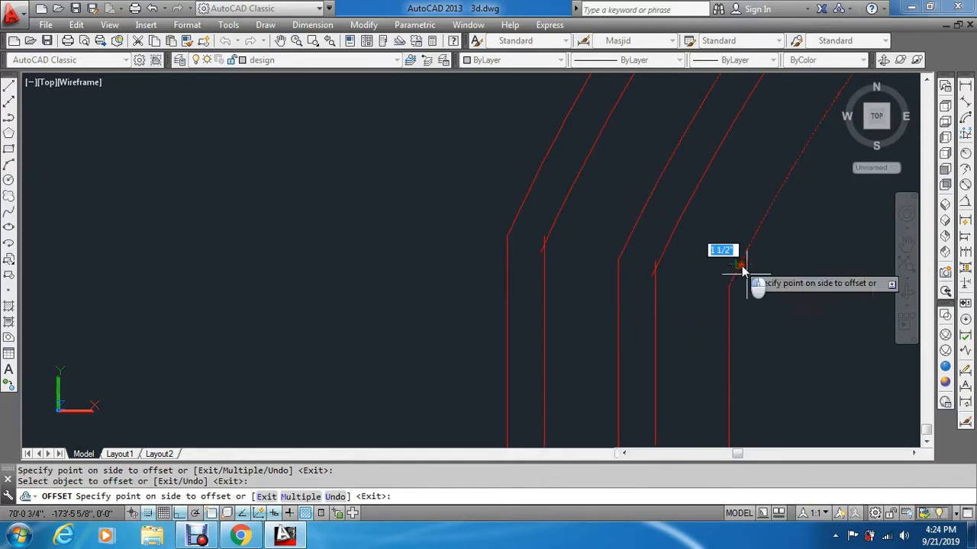
left_click(790, 315)
left_click(730, 321)
left_click(763, 332)
Step: Offset the three arcs and vertical legs of the copied arch's right half inward by 1.5 inches
scroll(659, 254, "down", 5)
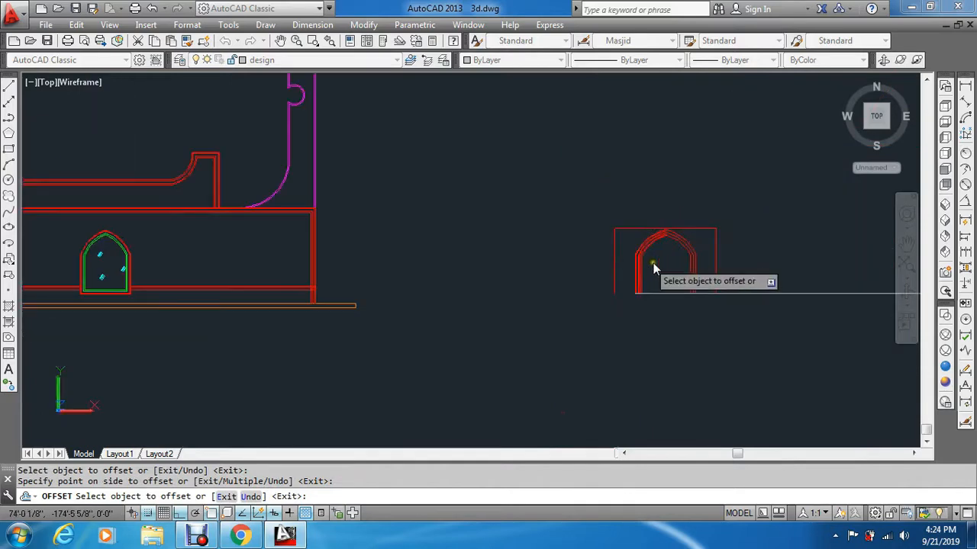
scroll(697, 255, "up", 5)
scroll(689, 228, "up", 3)
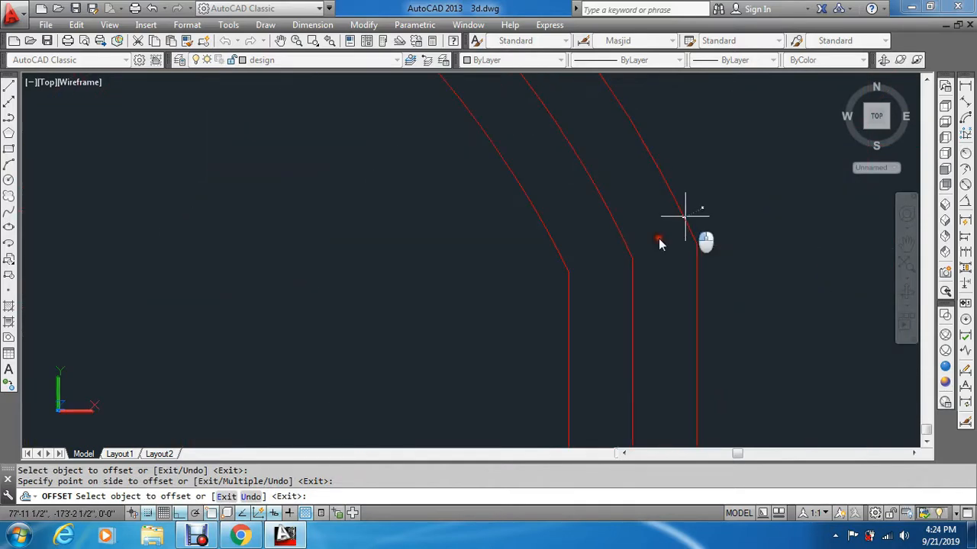
left_click(695, 263)
left_click(631, 309)
left_click(618, 243)
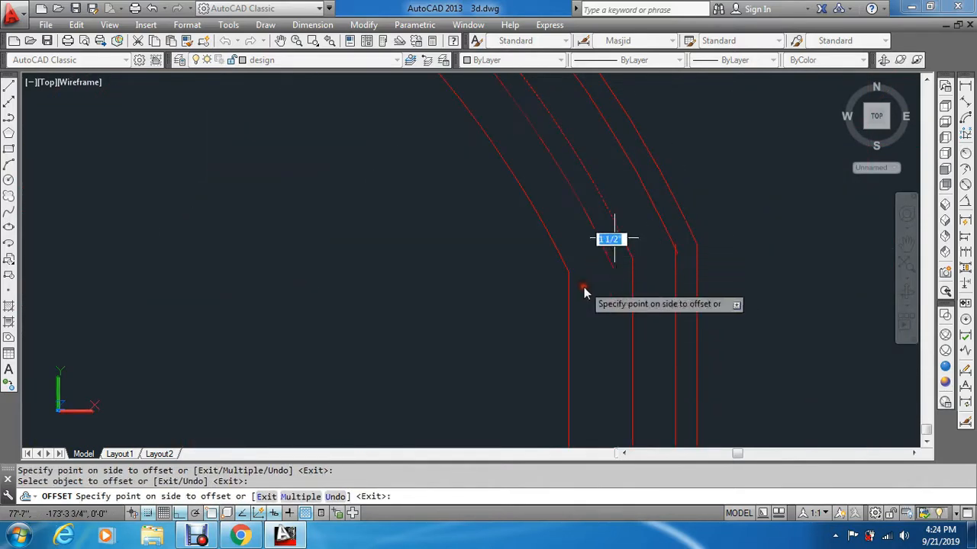
left_click(587, 290)
left_click(630, 304)
left_click(598, 313)
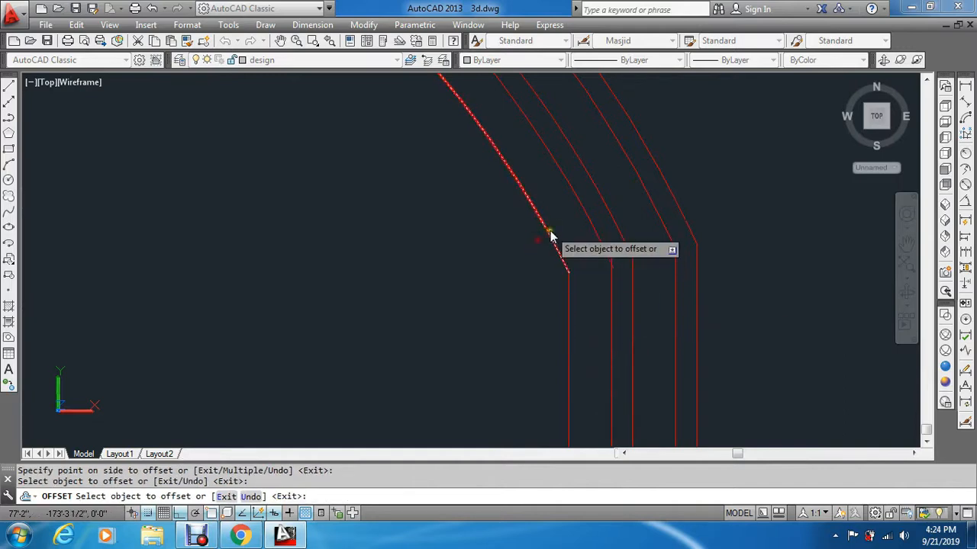
left_click(549, 236)
left_click(499, 295)
left_click(566, 319)
left_click(498, 331)
key("Escape")
key("Escape")
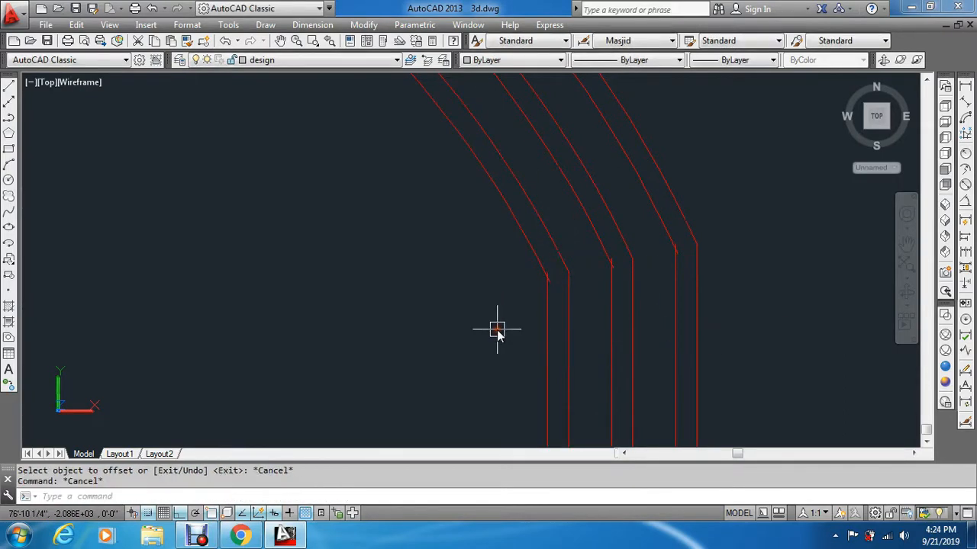
Step: Fillet the three inner offset arcs to their vertical legs on the arch's right side with zero radius, making clean corners
type("f")
key("Return")
left_click(536, 253)
left_click(544, 316)
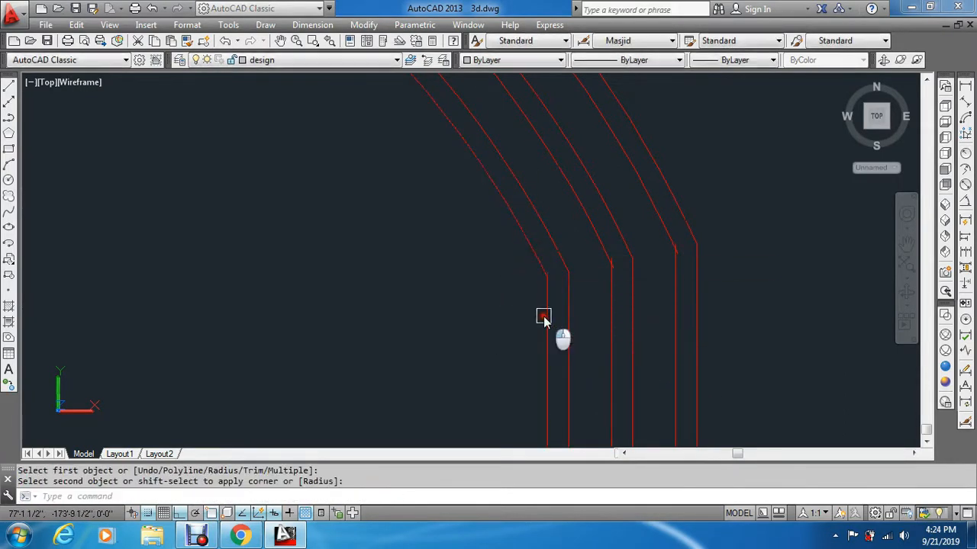
key("Return")
left_click(589, 242)
left_click(607, 305)
key("Return")
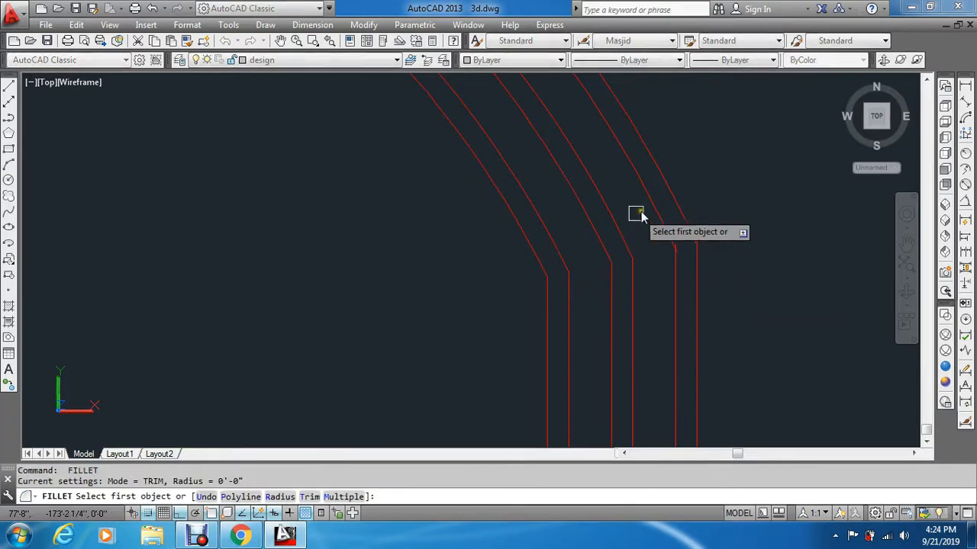
left_click(658, 208)
left_click(675, 304)
Step: Fillet the three pairs of crossing offset arcs at the arch's apex with zero radius so they meet in sharp points
scroll(667, 320, "down", 3)
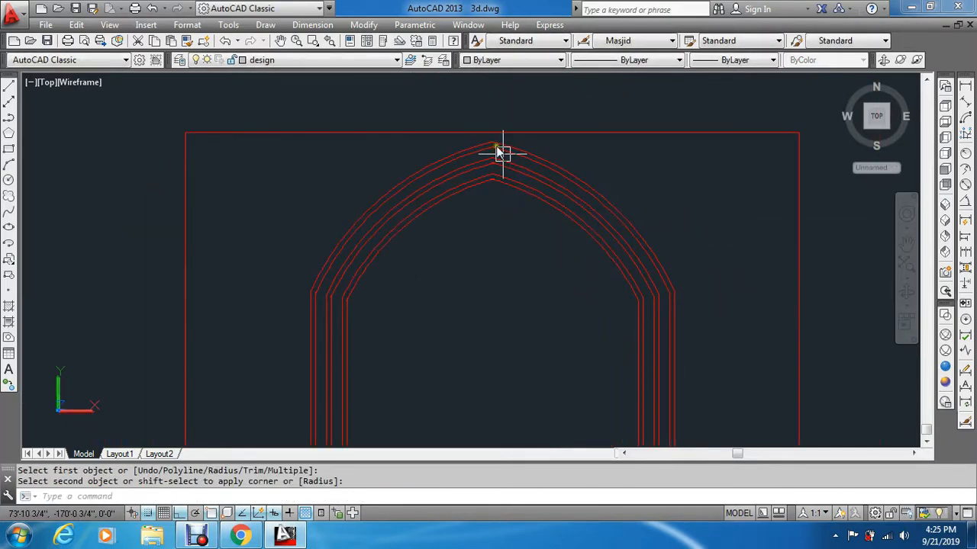
scroll(489, 149, "up", 4)
key("Return")
left_click(384, 111)
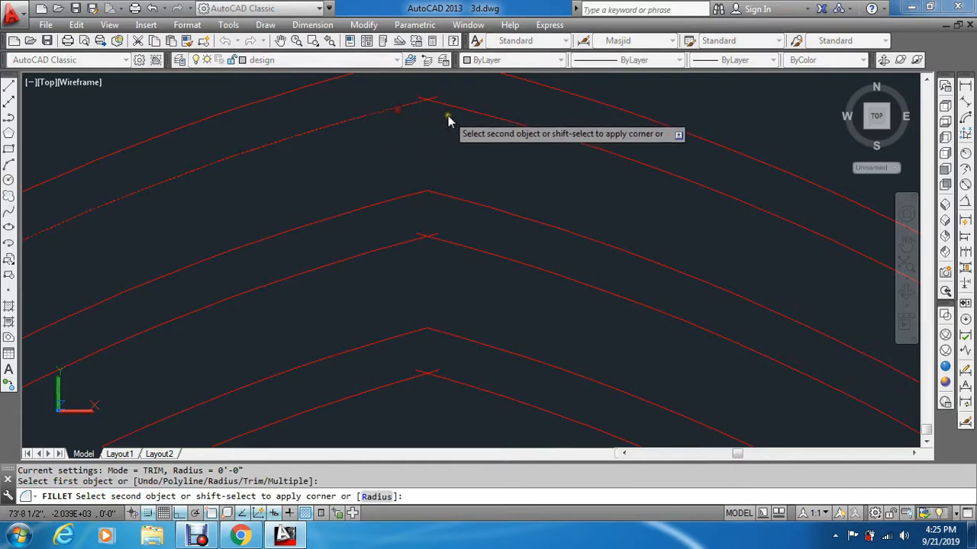
scroll(454, 110, "up", 2)
scroll(456, 122, "down", 4)
key("Return")
scroll(434, 174, "up", 2)
left_click(439, 157)
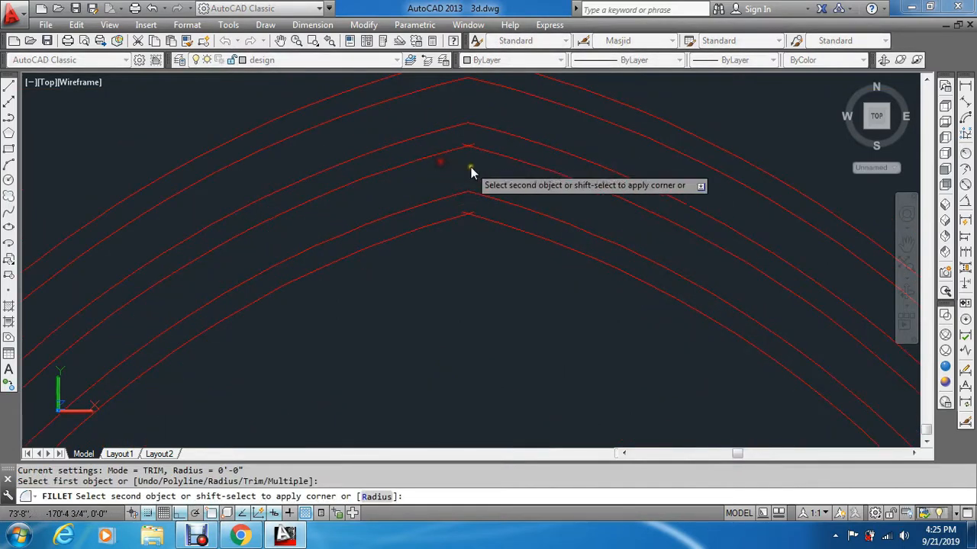
left_click(488, 156)
key("Return")
left_click(439, 222)
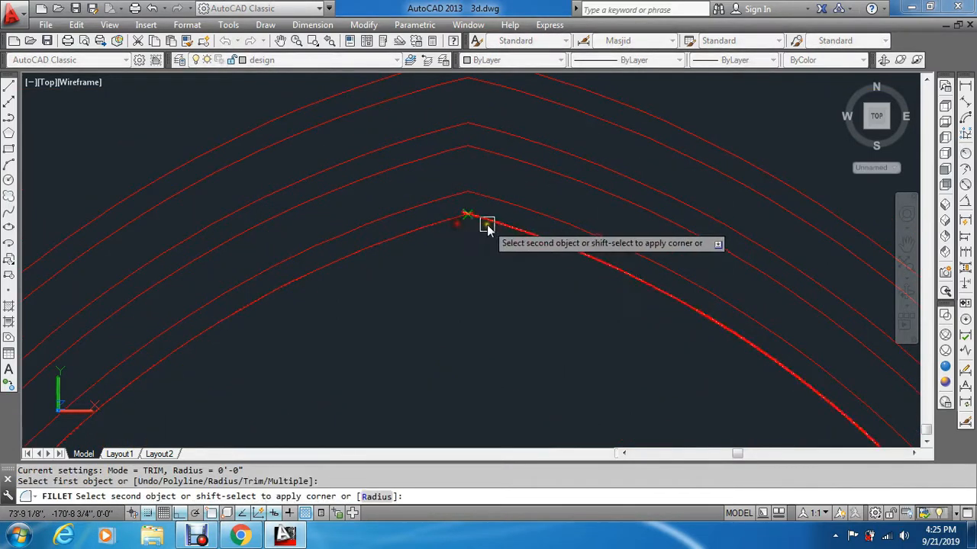
left_click(483, 222)
Step: Fillet the three inner offset arcs to their vertical legs on the arch's left side with zero radius
scroll(448, 162, "down", 4)
key("Return")
scroll(349, 252, "up", 5)
middle_click_drag(355, 227, 356, 166)
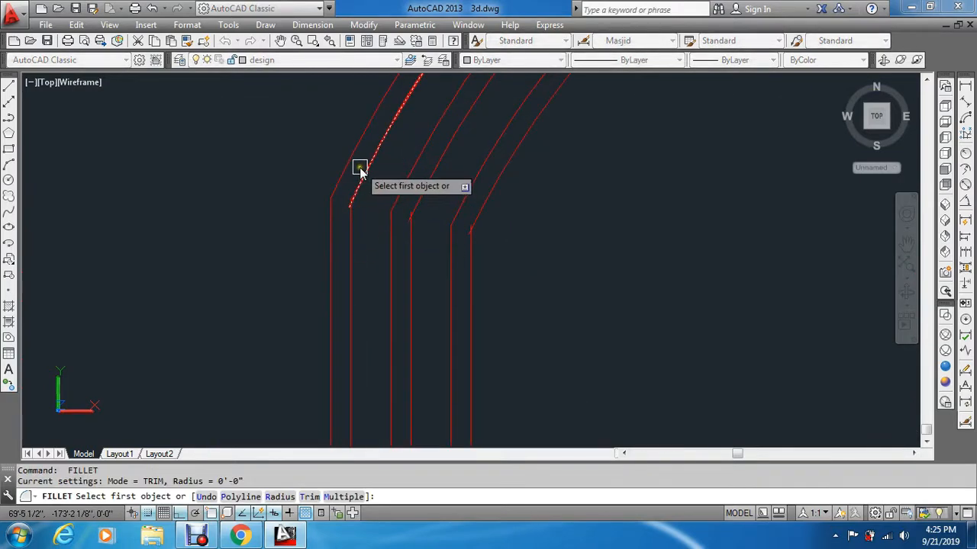
left_click(361, 174)
left_click(358, 229)
key("Return")
left_click(417, 191)
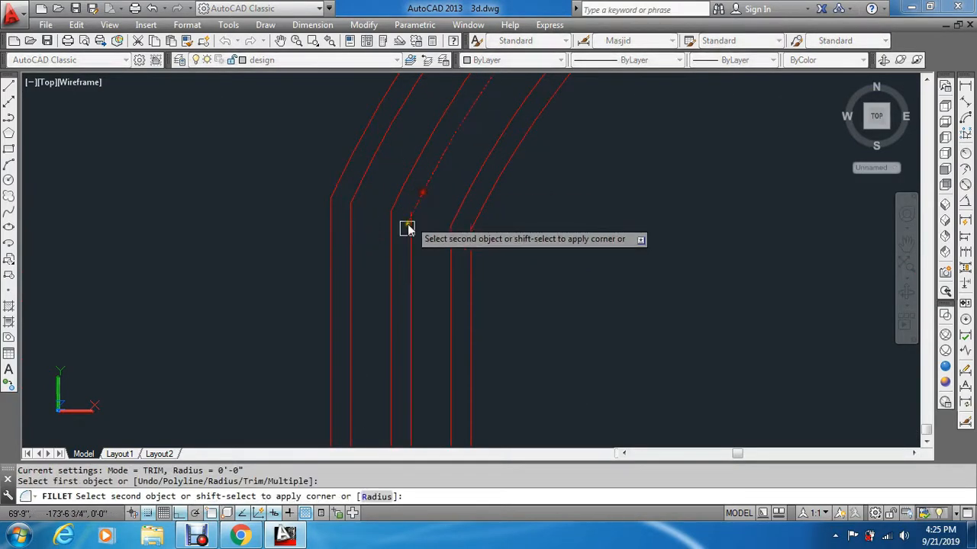
left_click(405, 250)
key("Return")
left_click(492, 204)
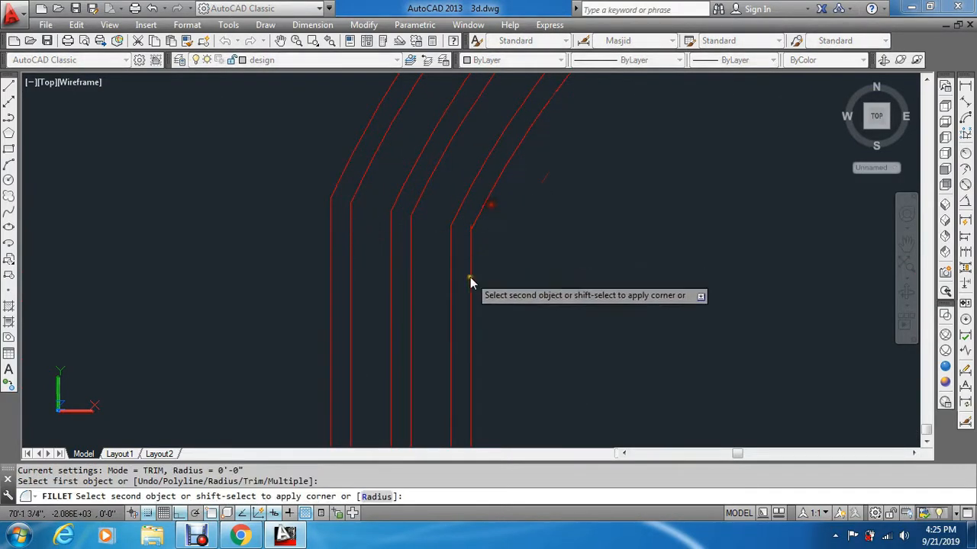
left_click(470, 280)
key("Escape")
Step: Create closed boundary polylines from the arch's outermost narrow band and the wider gap just inside it
scroll(473, 252, "down", 5)
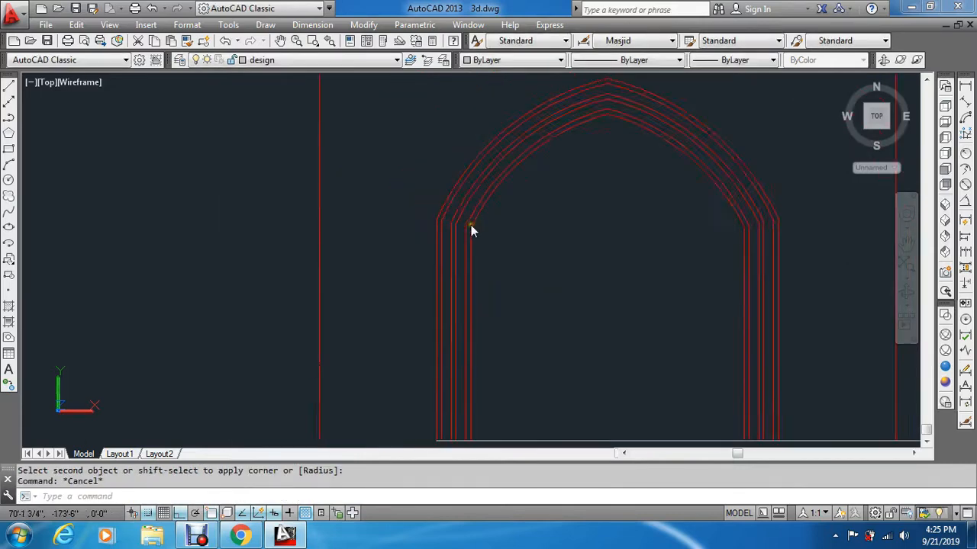
type("z")
key("Return")
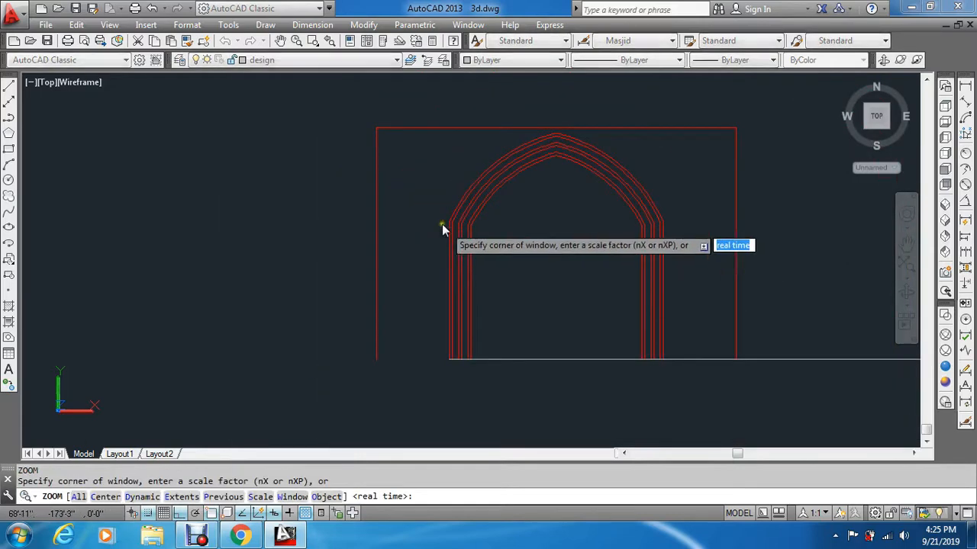
left_click(431, 130)
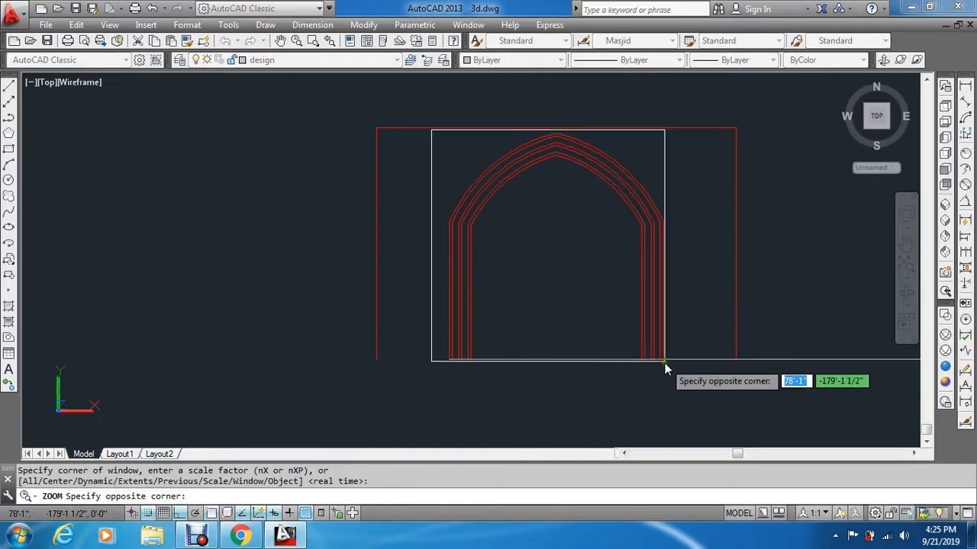
left_click(662, 361)
key("Escape")
key("Escape")
type("bo")
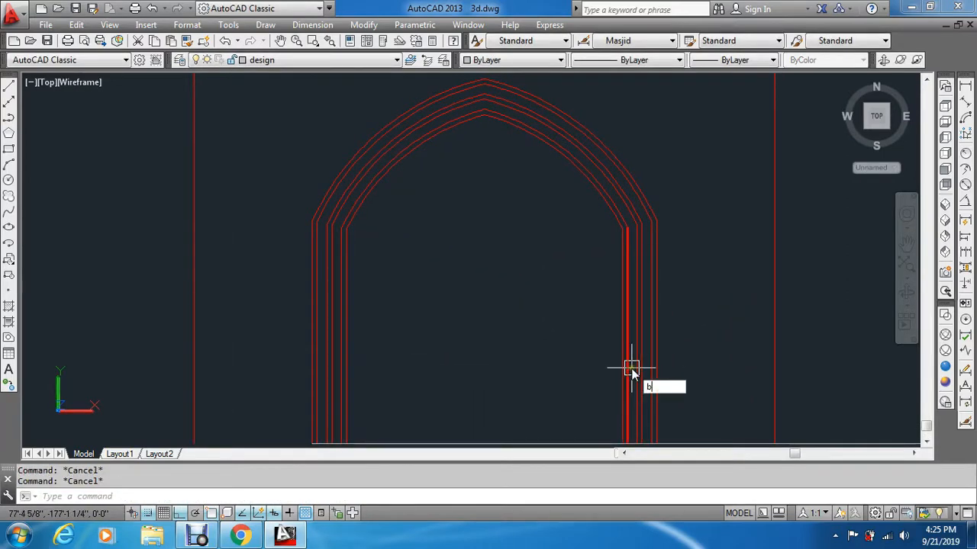
key("Return")
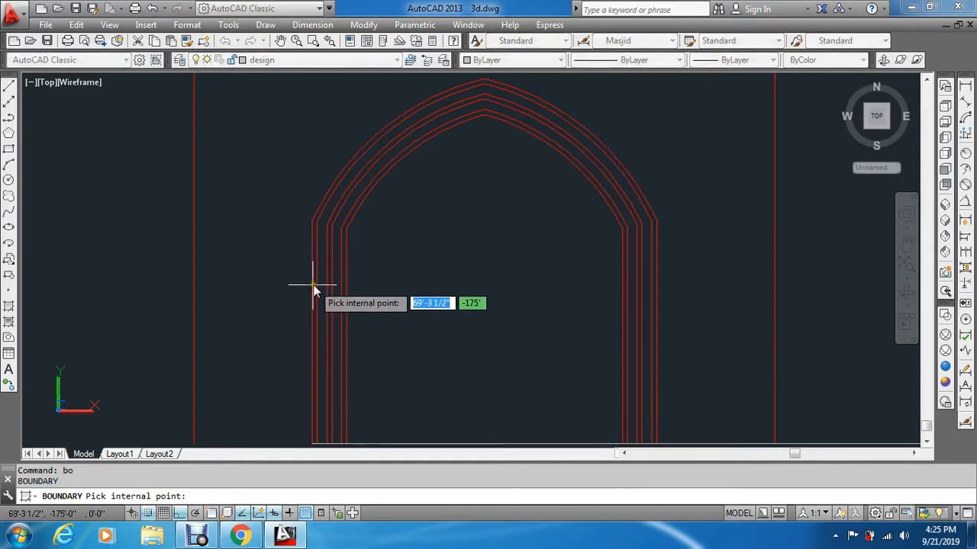
left_click(315, 285)
key("Return")
key("Return")
key("Return")
left_click(324, 252)
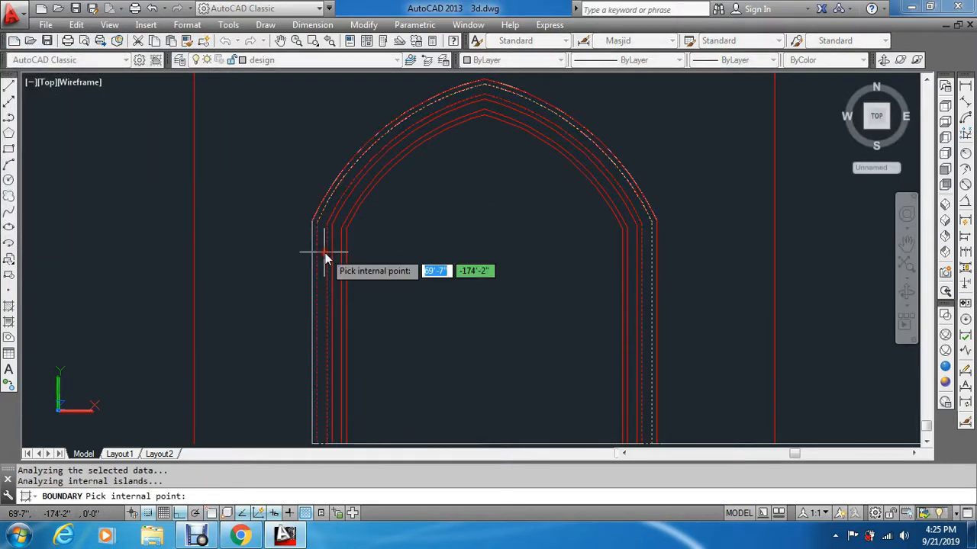
key("Return")
key("Return")
Step: Create closed boundary polylines from the arch's middle narrow band, the inner wide gap and the innermost narrow band
key("Return")
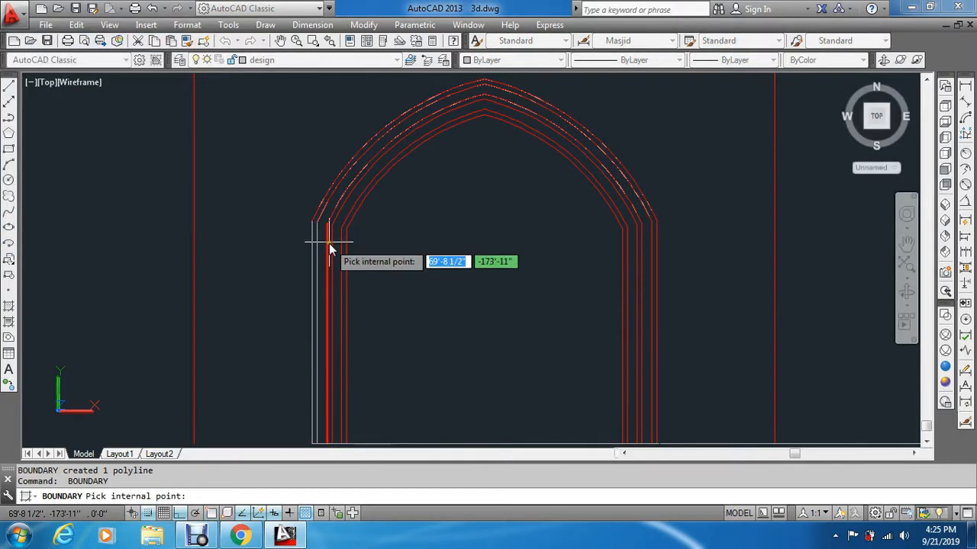
left_click(329, 243)
key("Return")
key("Return")
key("Return")
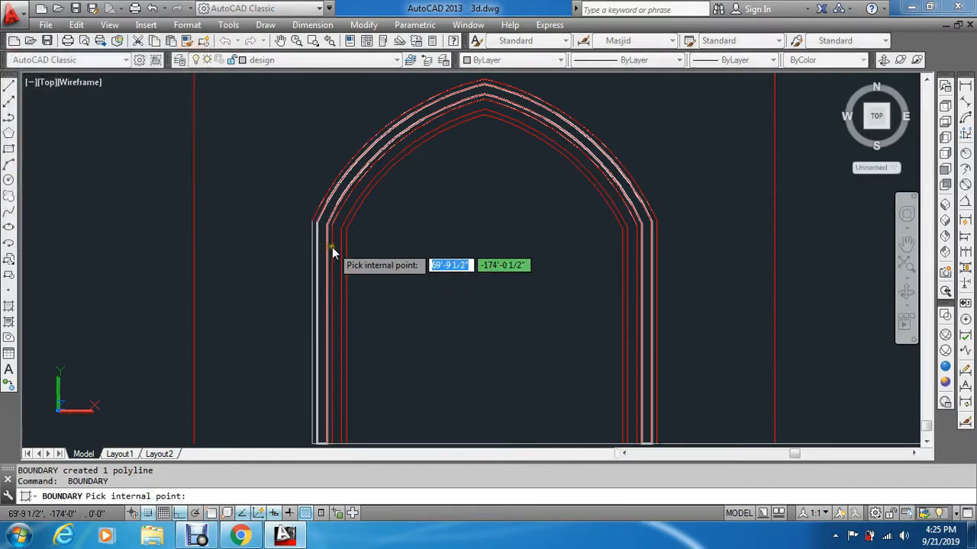
left_click(334, 244)
key("Return")
key("Return")
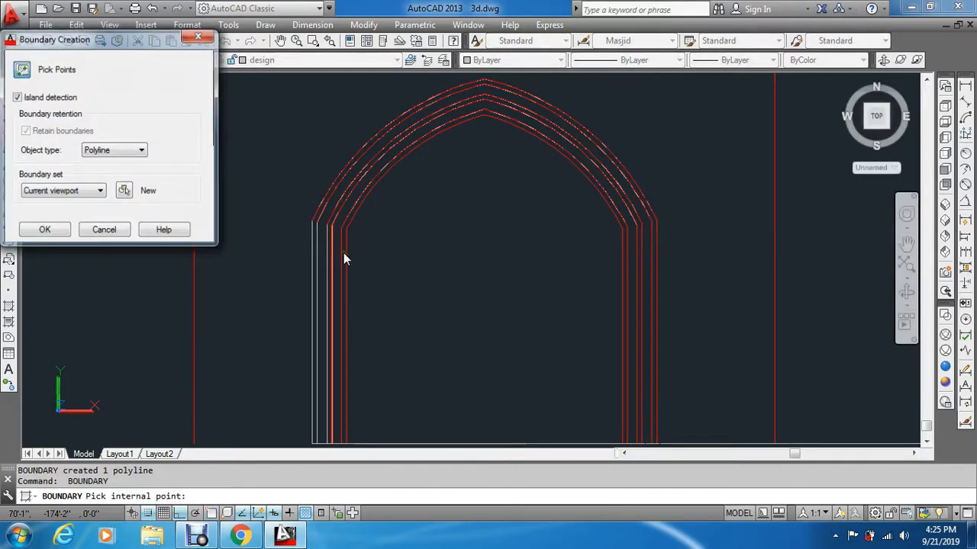
key("Return")
left_click(339, 256)
key("Return")
key("Escape")
key("Escape")
Step: Erase the horizontal ray running along the copied arch's base
scroll(343, 205, "down", 6)
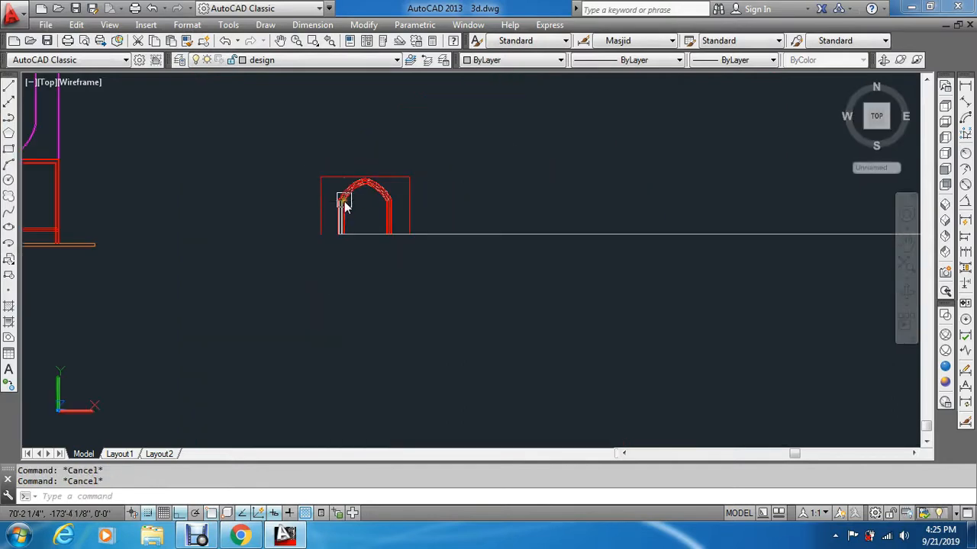
type("e")
key("Return")
left_click(491, 206)
left_click(447, 287)
key("Return")
Step: Erase the original red arcs and legs of the arch, keeping the boundary polylines and the surrounding rectangle
key("Return")
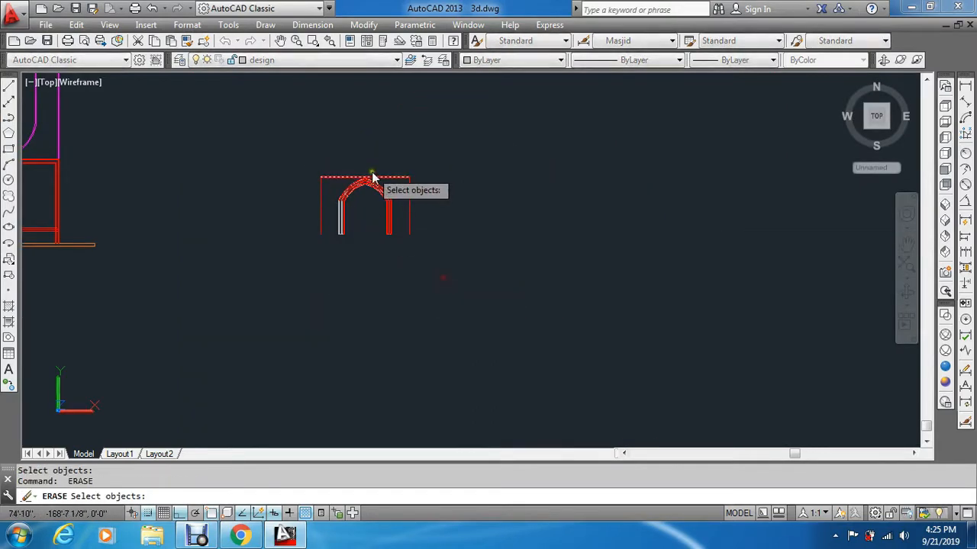
scroll(372, 172, "up", 4)
left_click(344, 155)
left_click(419, 321)
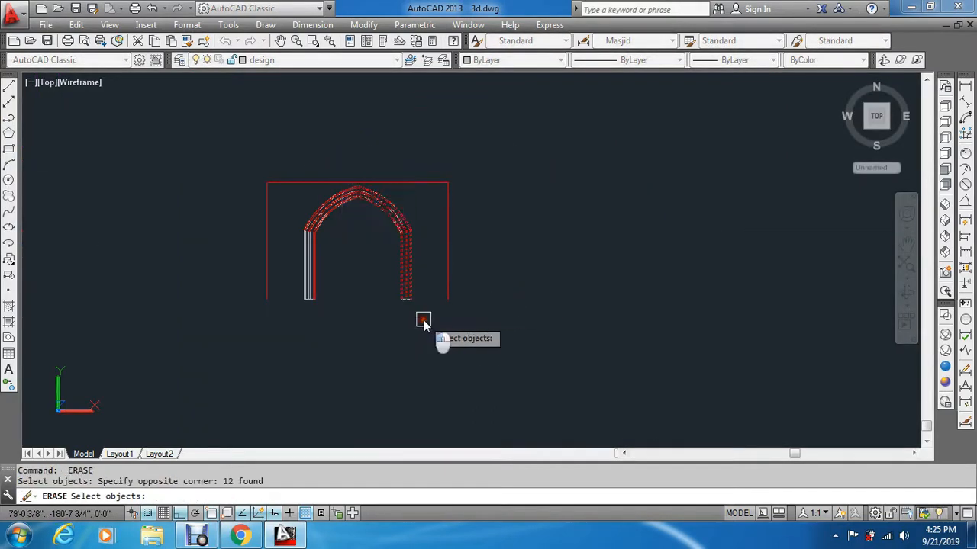
left_click(292, 147)
left_click(374, 303)
key("Return")
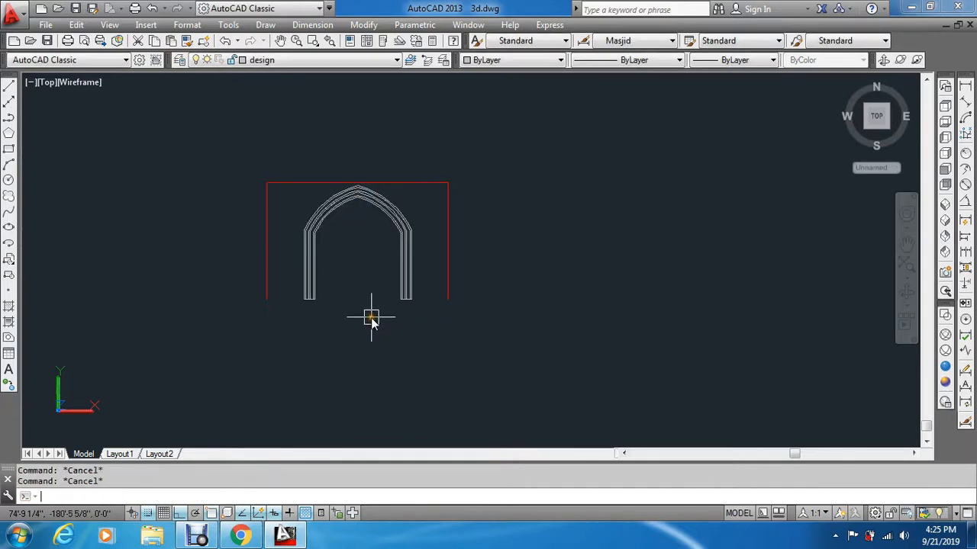
Step: Copy the arch polylines with their surrounding rectangle and paste them in the front view, below and right of the building
left_click(540, 111)
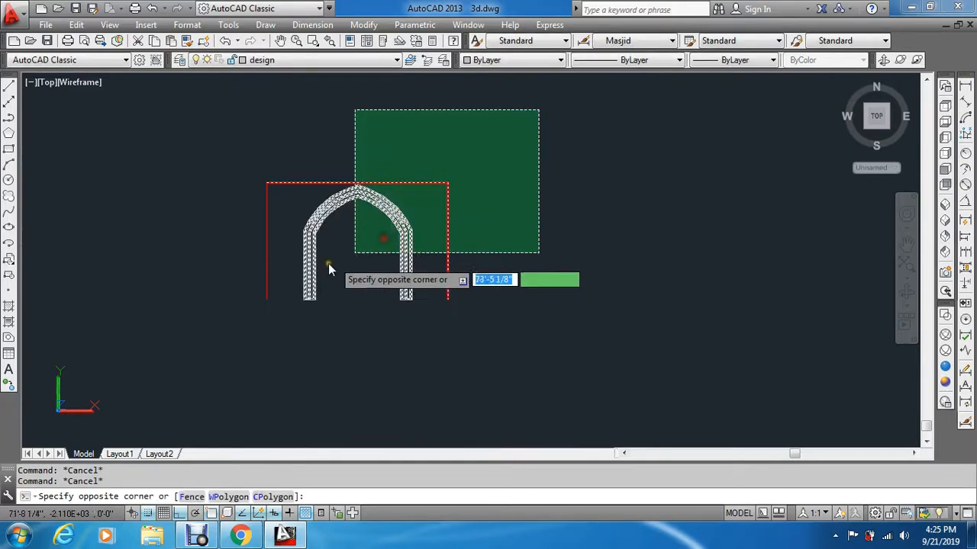
left_click(244, 310)
key("ctrl+c")
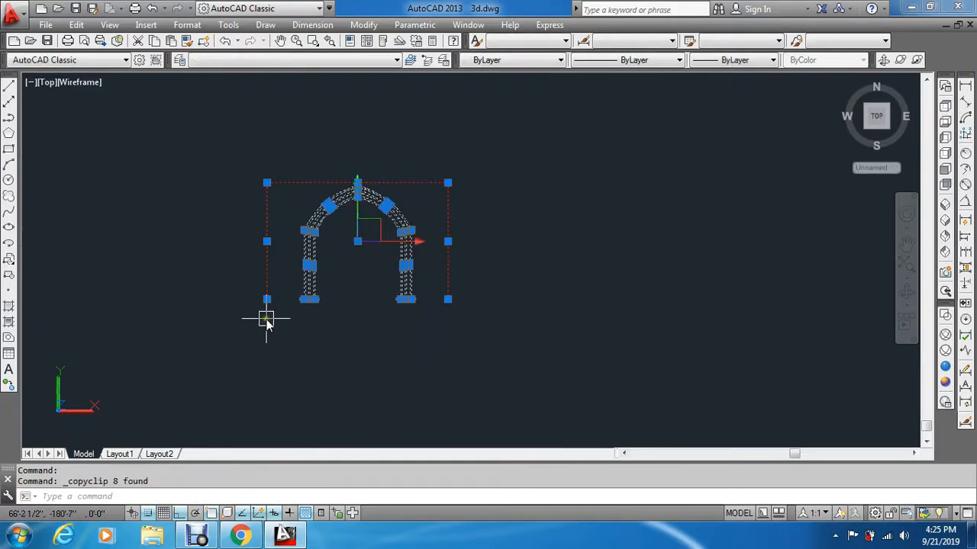
left_click(945, 178)
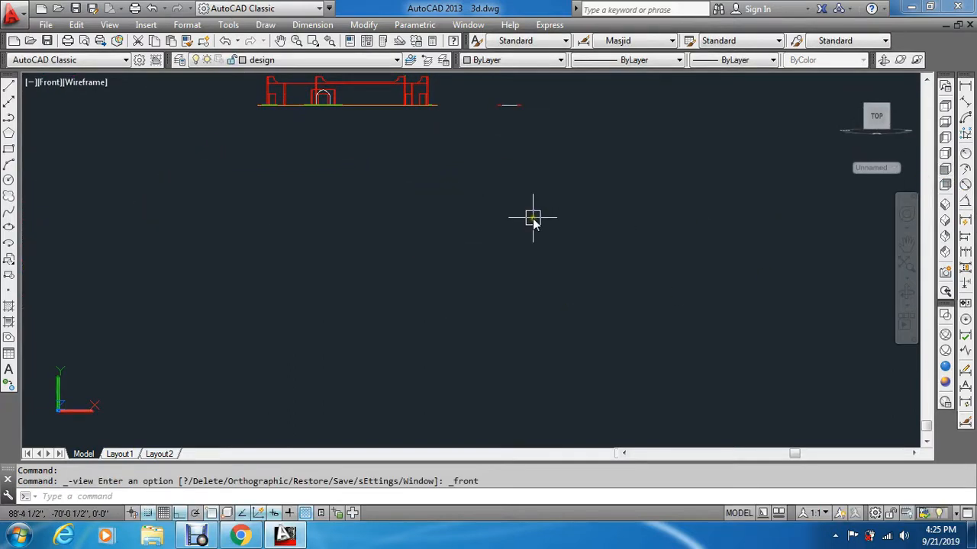
key("ctrl+v")
scroll(481, 236, "down", 4)
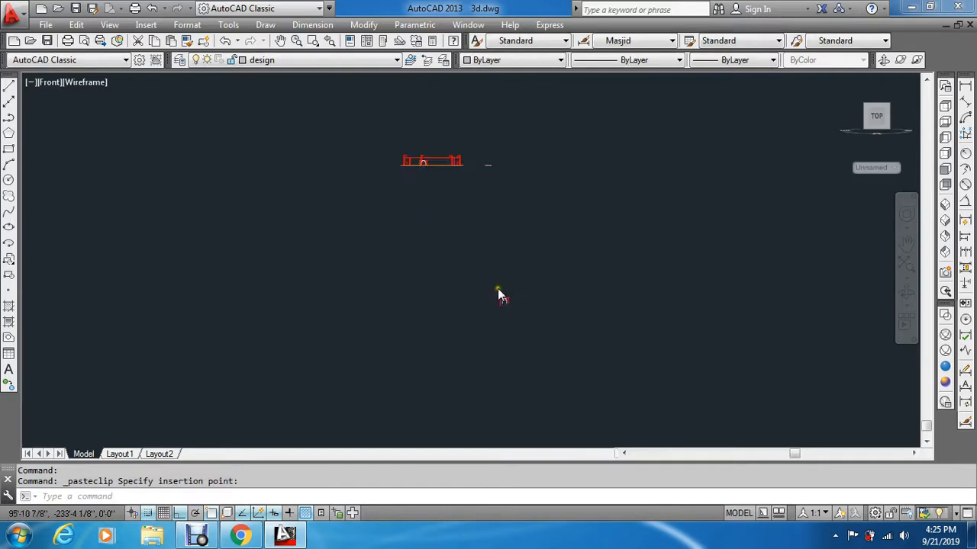
Step: Erase the flat source arch that appears edge-on as a short line right of the building in the front view
type("e")
key("Return")
scroll(493, 210, "up", 7)
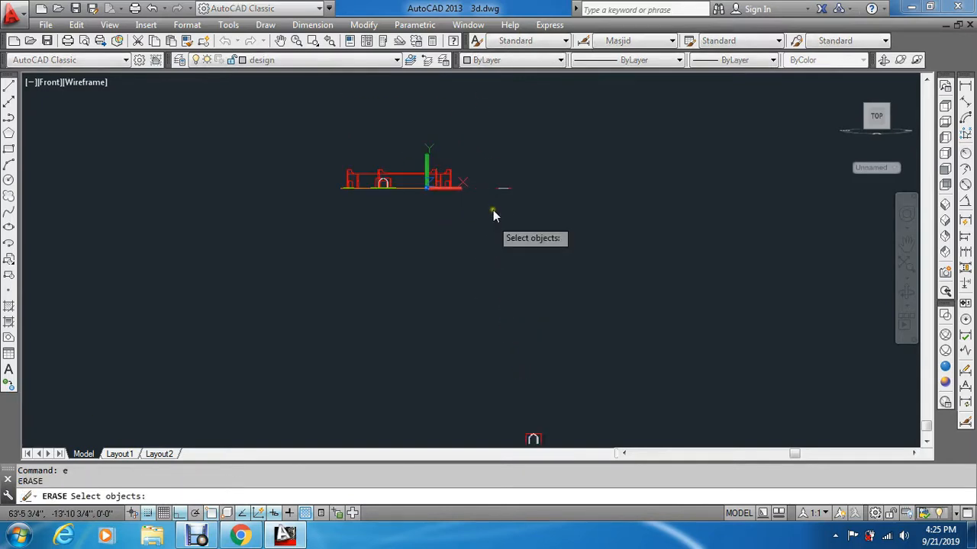
left_click(586, 139)
left_click(474, 192)
key("Return")
key("Escape")
scroll(493, 160, "down", 2)
key("Escape")
Step: Move the pasted upright arch and rectangle straight up in the front view to the building's level
scroll(493, 164, "down", 4)
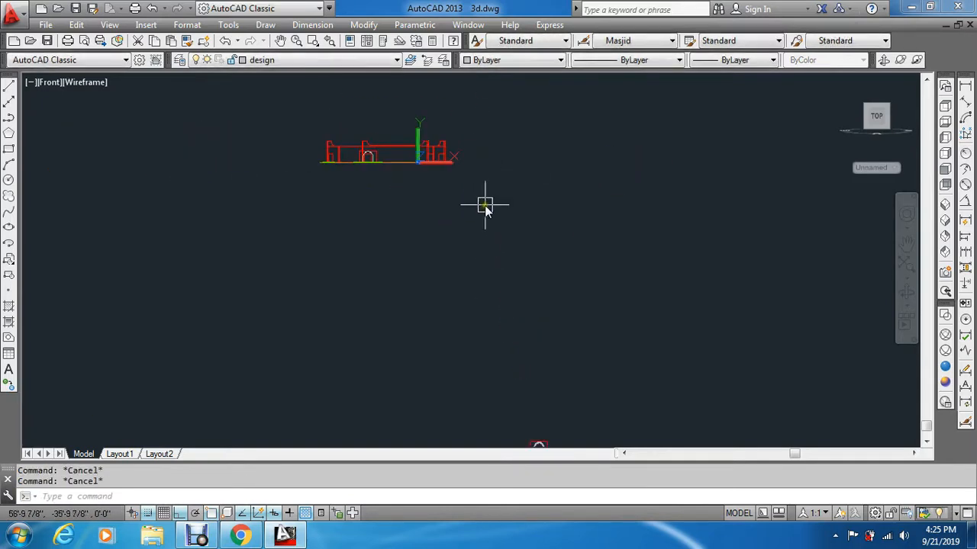
scroll(484, 212, "up", 1)
type("m")
key("Return")
left_click(563, 308)
left_click(493, 382)
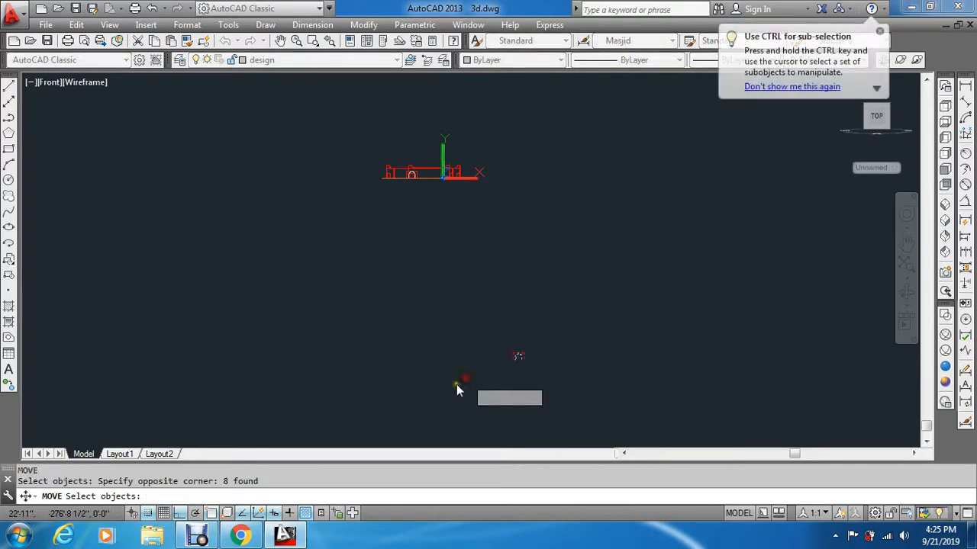
key("Return")
left_click(438, 392)
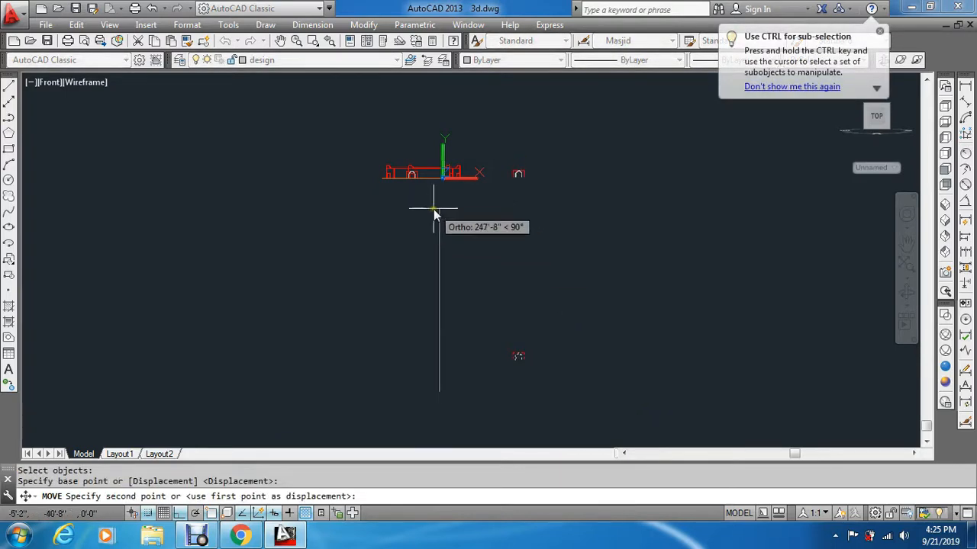
left_click(433, 210)
key("Escape")
key("Escape")
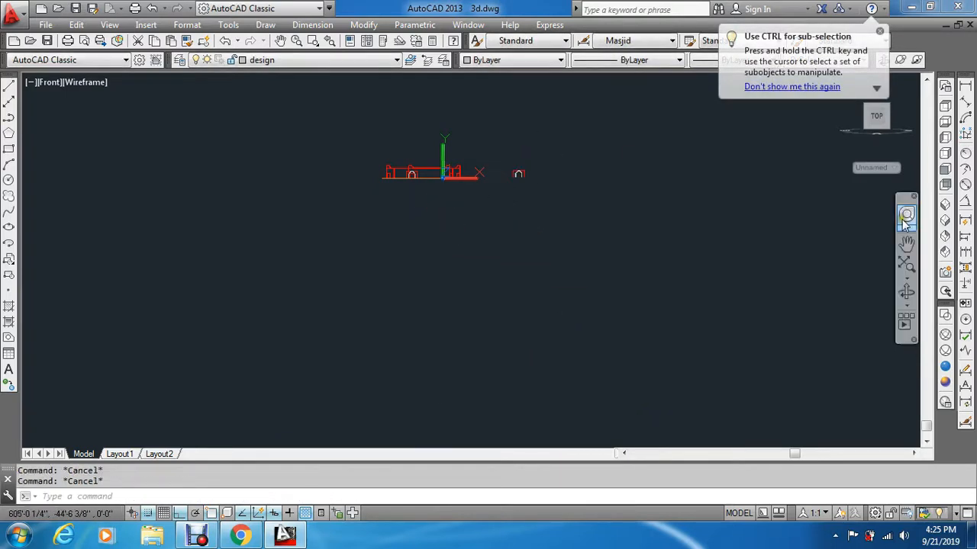
Step: Switch to the SW isometric view and erase the outermost narrow band polyline of the upright arch
left_click(945, 213)
scroll(468, 105, "up", 5)
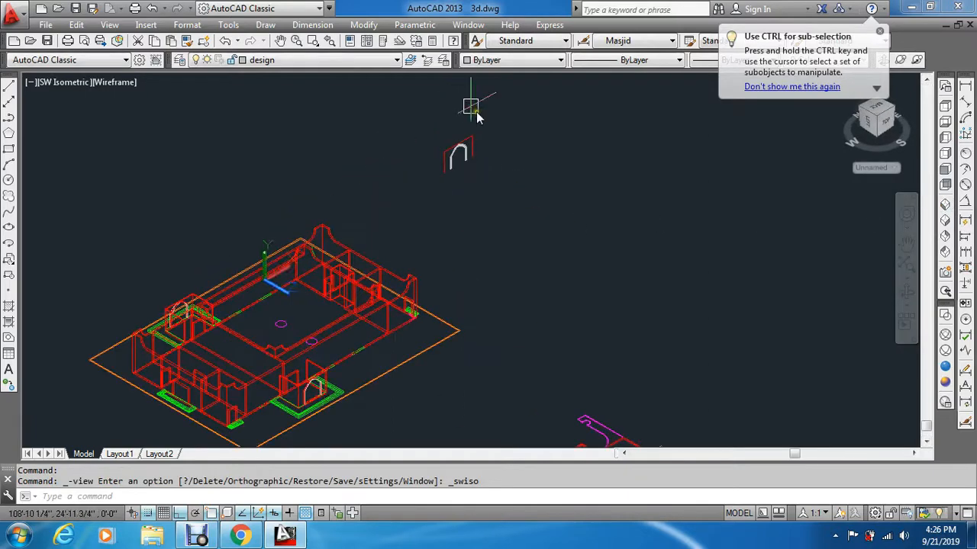
scroll(414, 207, "up", 3)
key("Escape")
scroll(340, 336, "up", 3)
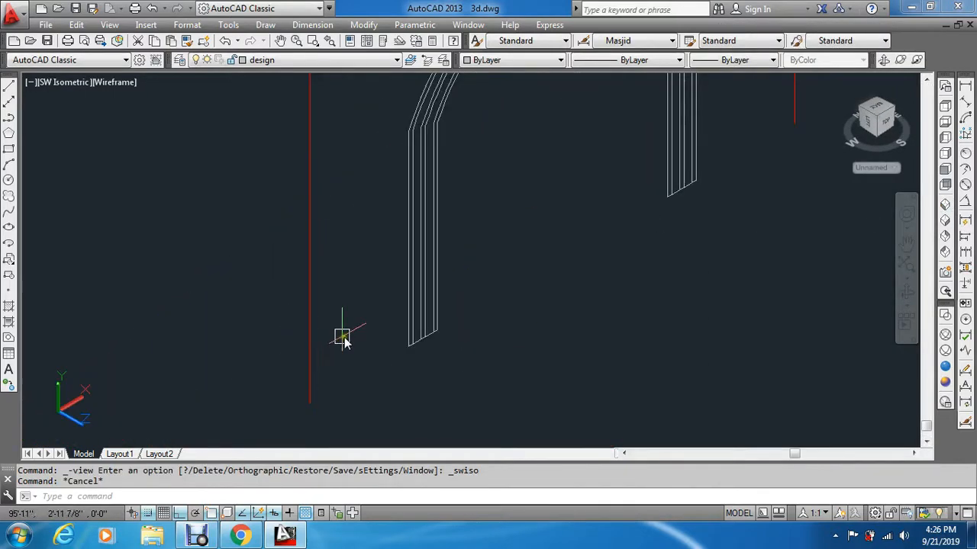
key("Return")
scroll(397, 341, "up", 3)
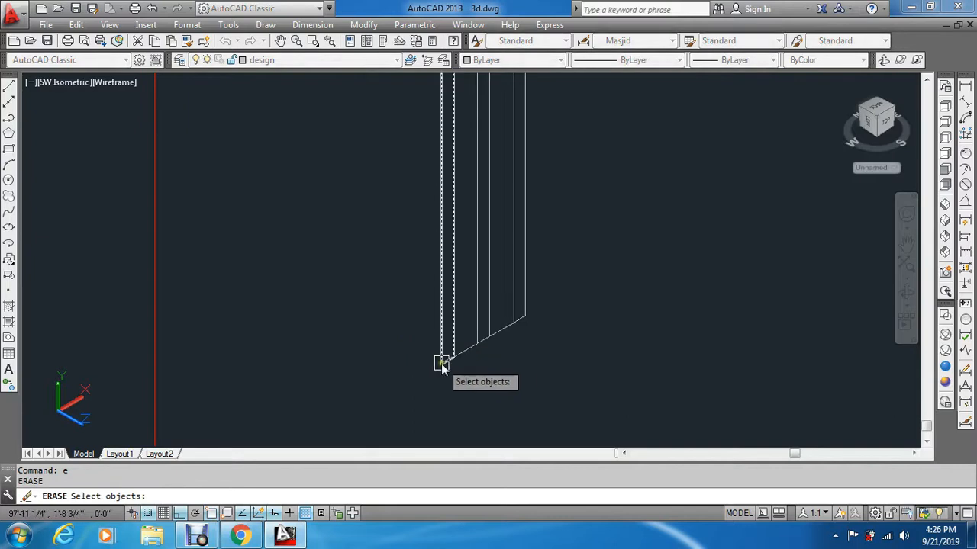
left_click(441, 365)
Step: Extrude the two wide band polylines of the upright arch 4.5 inches backward along the negative Z direction
type("ex")
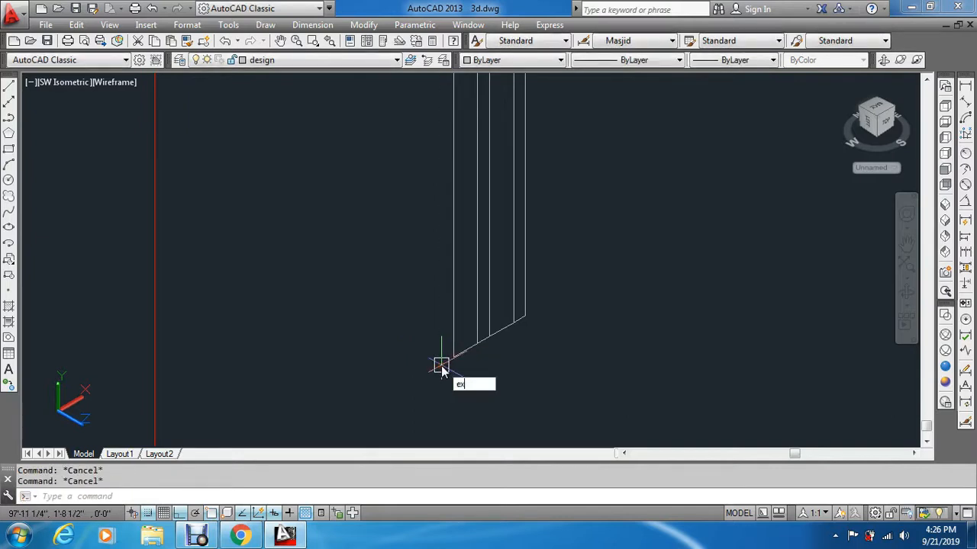
type("t")
key("Return")
scroll(456, 364, "up", 2)
left_click(455, 355)
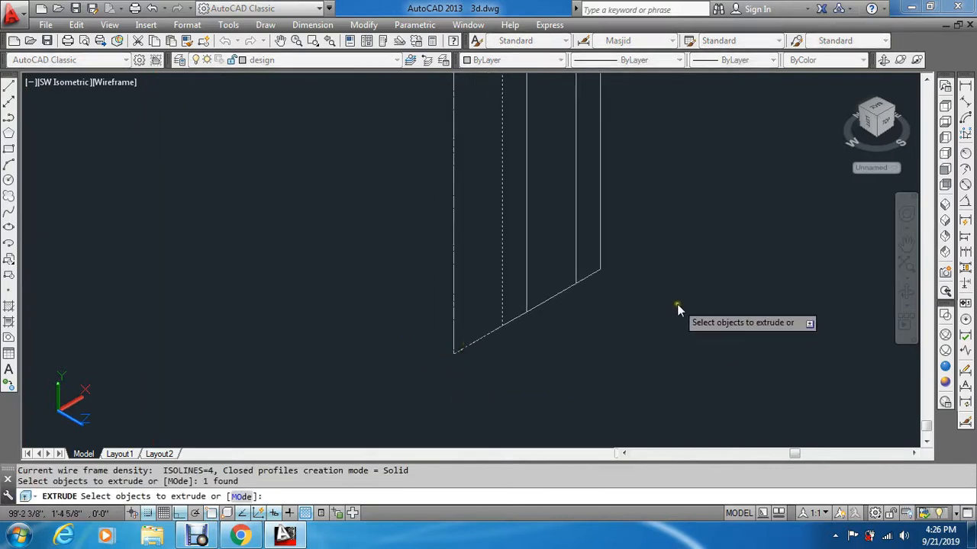
left_click(557, 301)
key("Return")
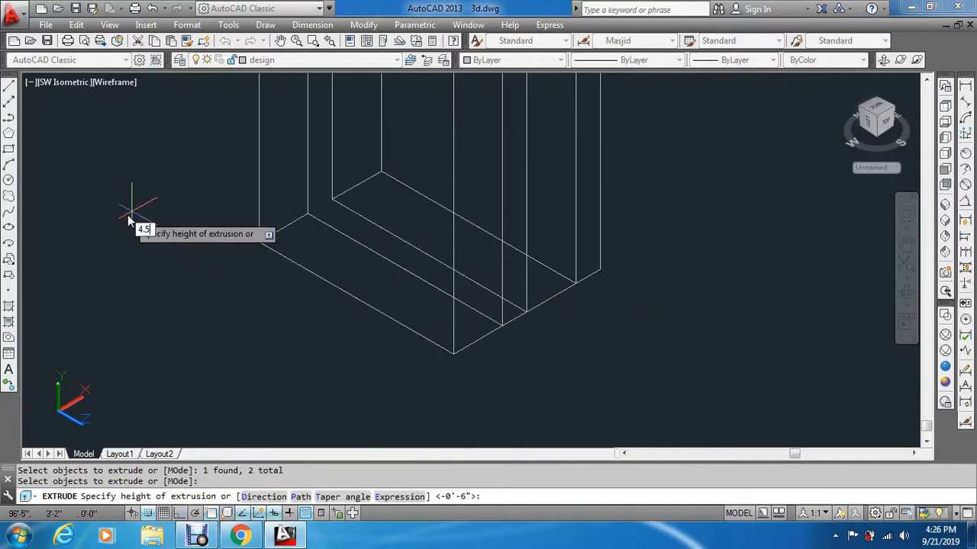
key("Escape")
key("Escape")
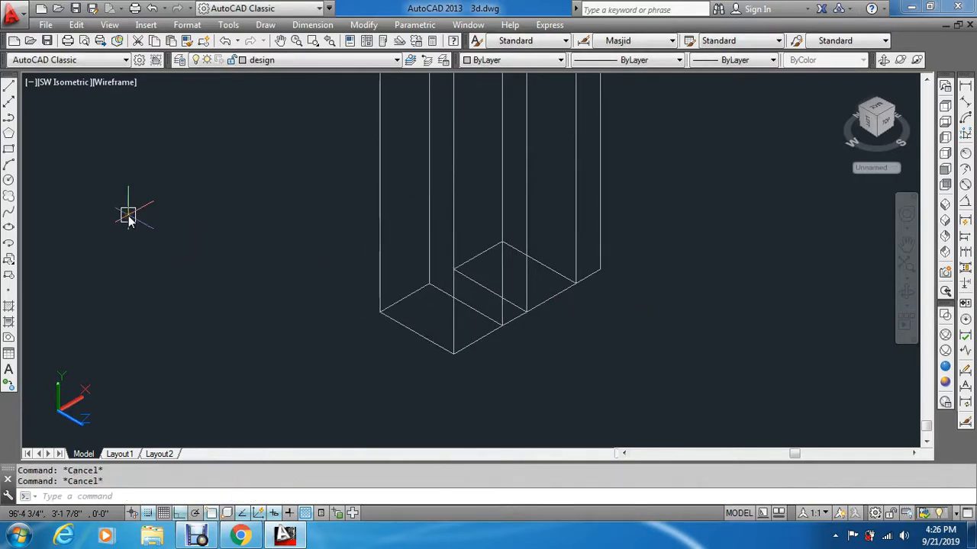
Step: Extrude the two narrow band polylines of the upright arch 6 inches backward along the negative Z direction
type("ext")
key("Return")
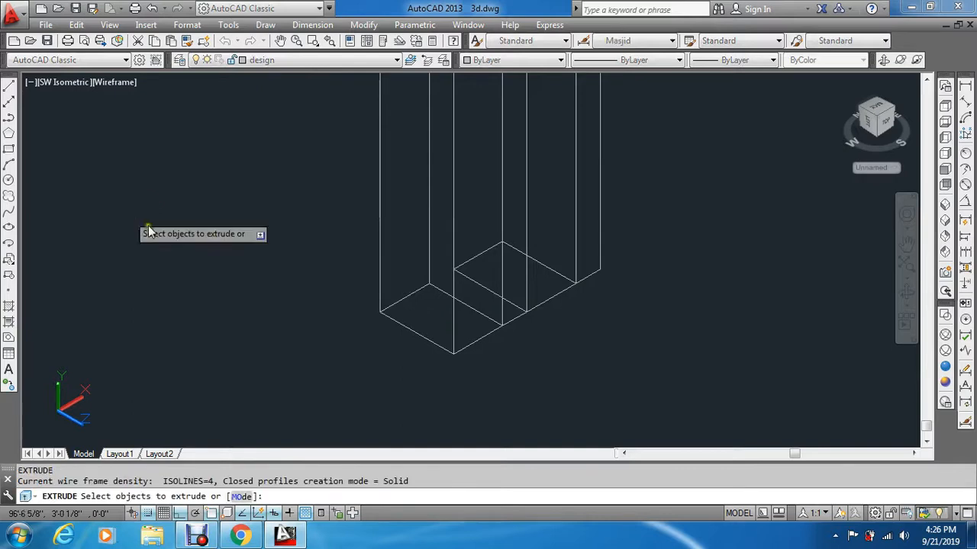
left_click(517, 323)
left_click(560, 279)
key("Return")
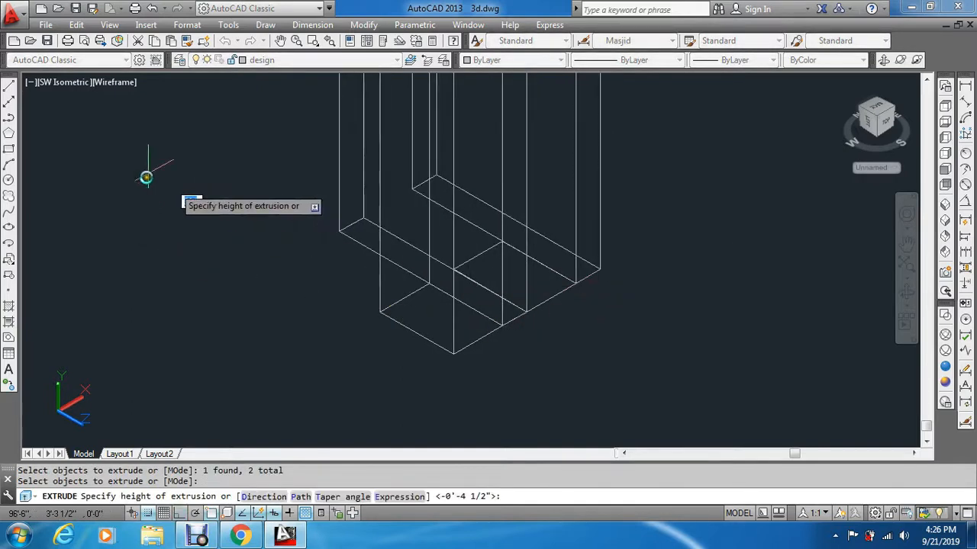
type("6")
key("Return")
key("Escape")
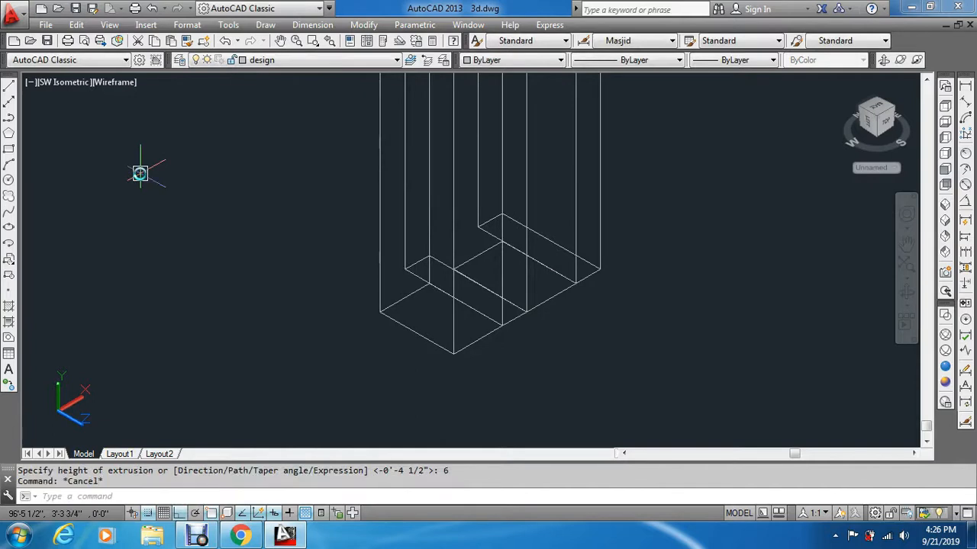
Step: Move the two narrow extruded arch bands 1.5 inches forward along the positive Z direction
type("m")
key("Return")
left_click(404, 242)
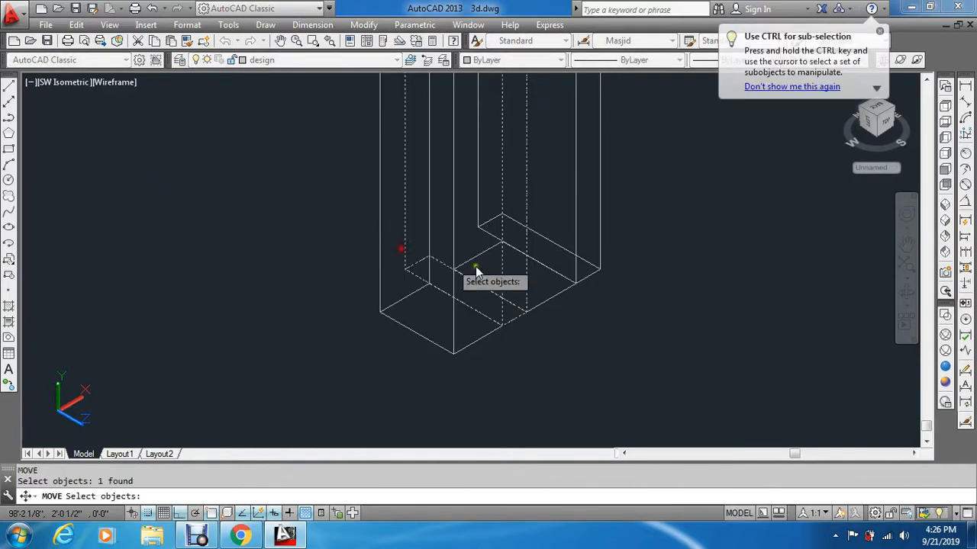
left_click(595, 261)
key("Return")
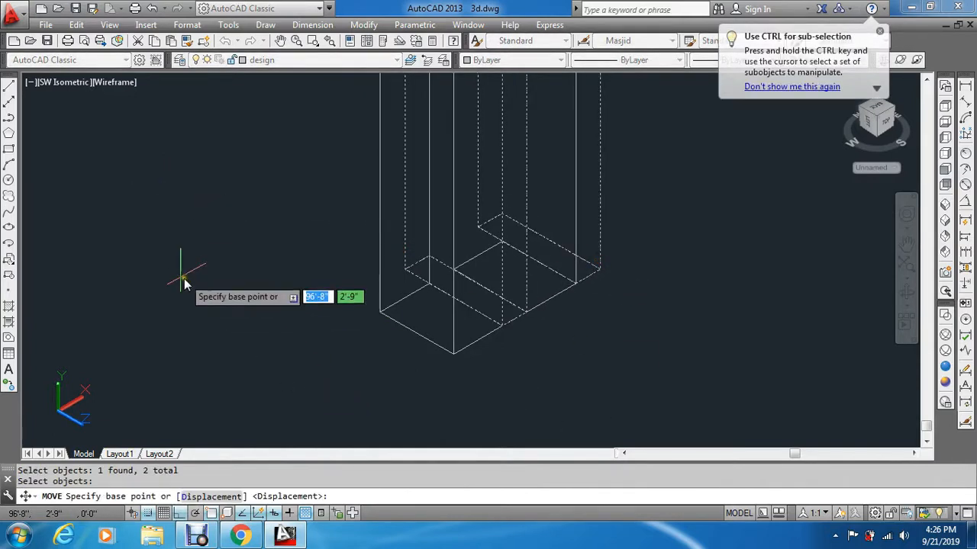
left_click(190, 286)
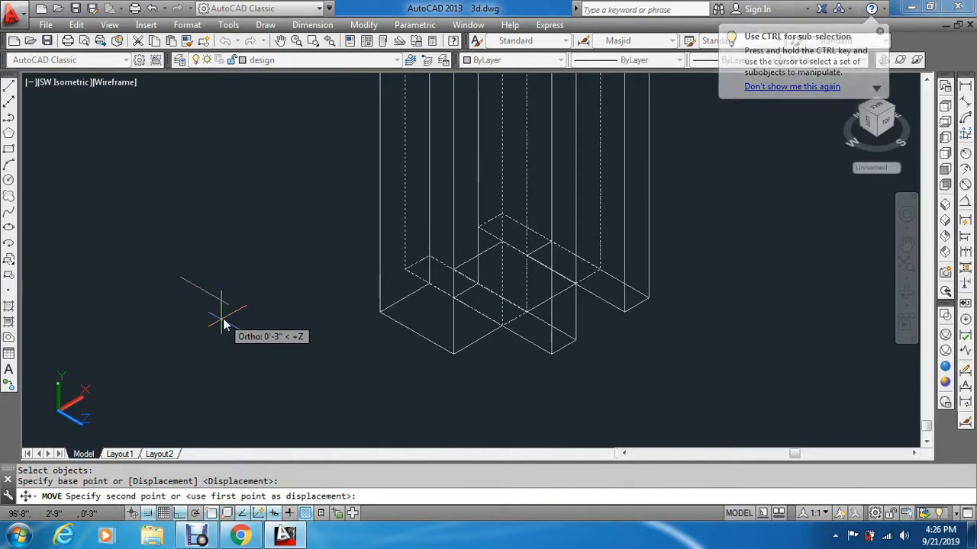
type("1.5")
key("Return")
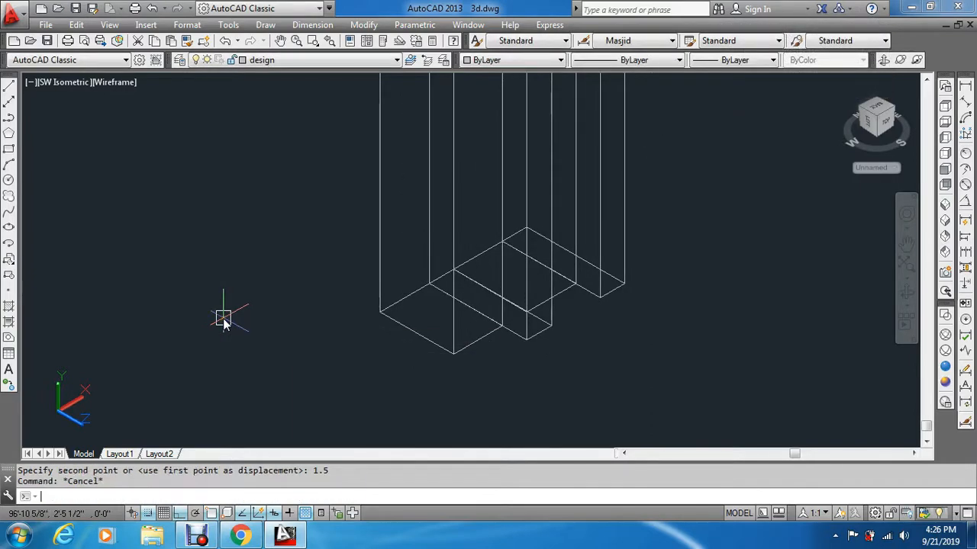
Step: Move the two inner extruded arch bands, wide and narrow, 4.5 inches backward along the negative Z direction
key("Return")
scroll(601, 275, "up", 2)
left_click(687, 207)
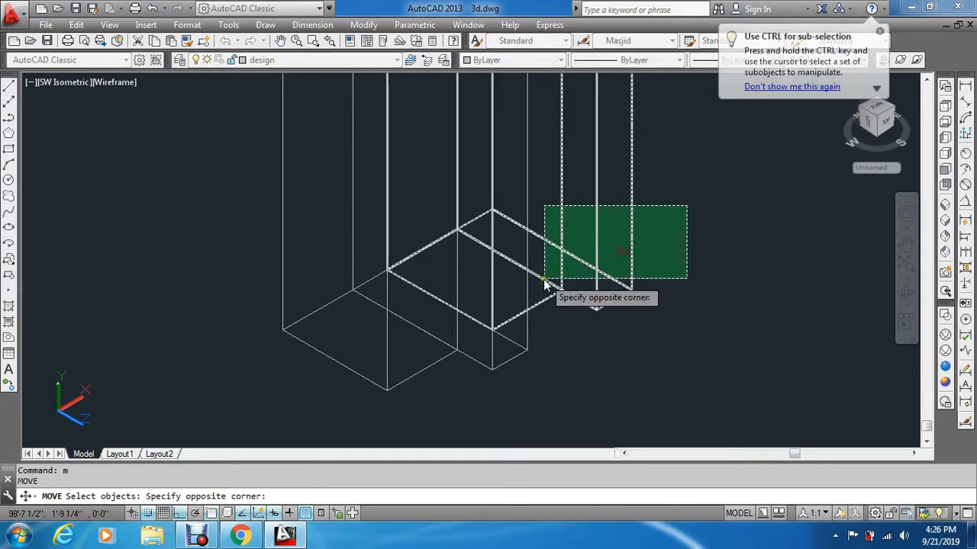
left_click(548, 284)
key("Return")
scroll(504, 330, "up", 3)
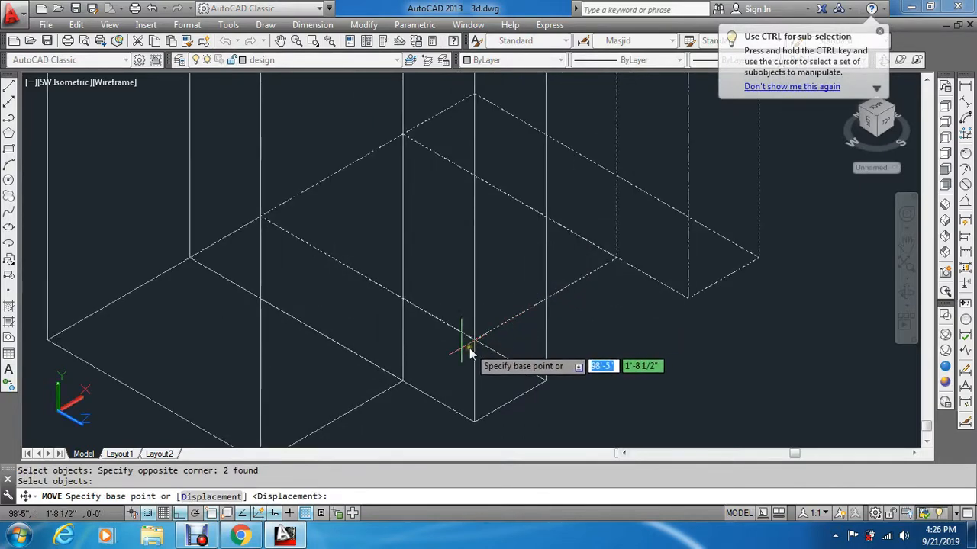
scroll(473, 347, "down", 3)
left_click(350, 397)
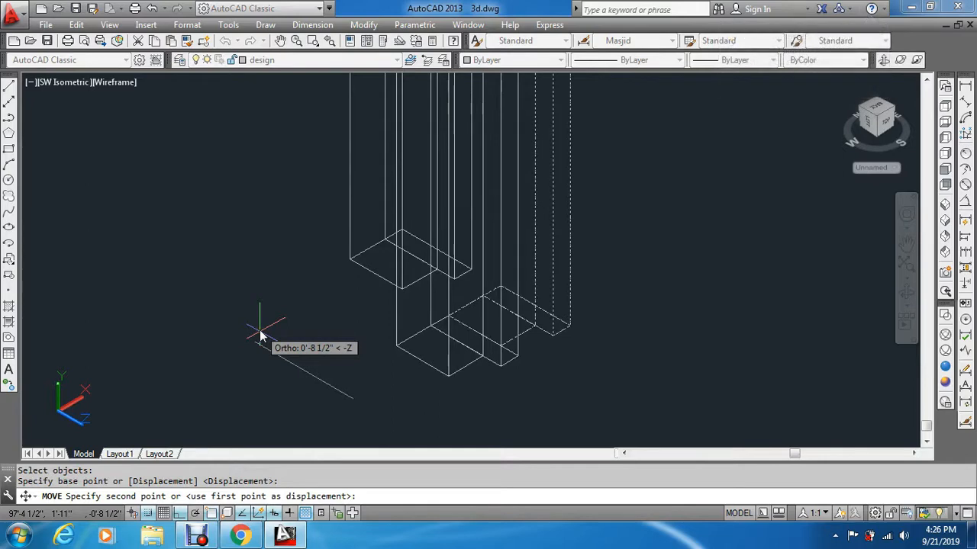
type("4.5")
key("Return")
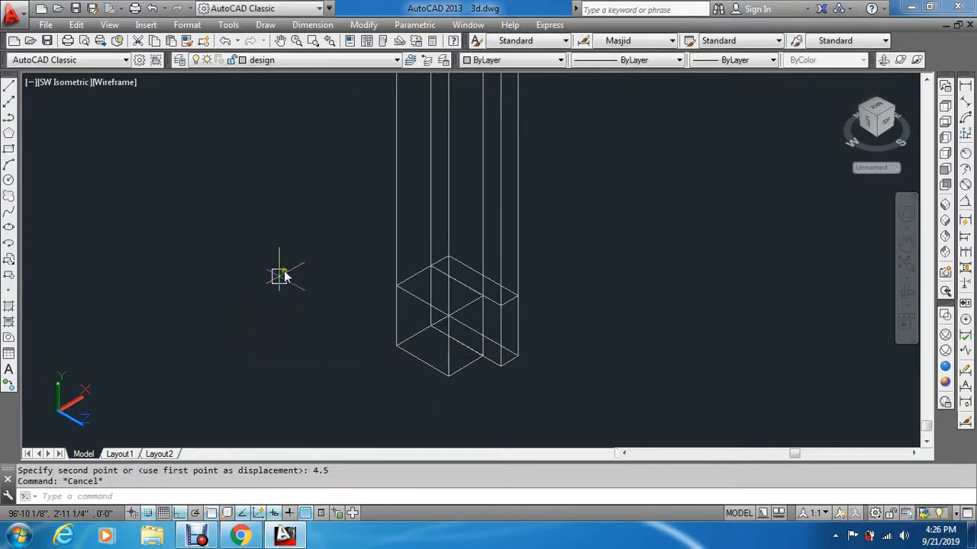
key("Escape")
Step: Switch to the top view and copy the extruded arch with its red outline straight east into the empty space
scroll(284, 275, "down", 8)
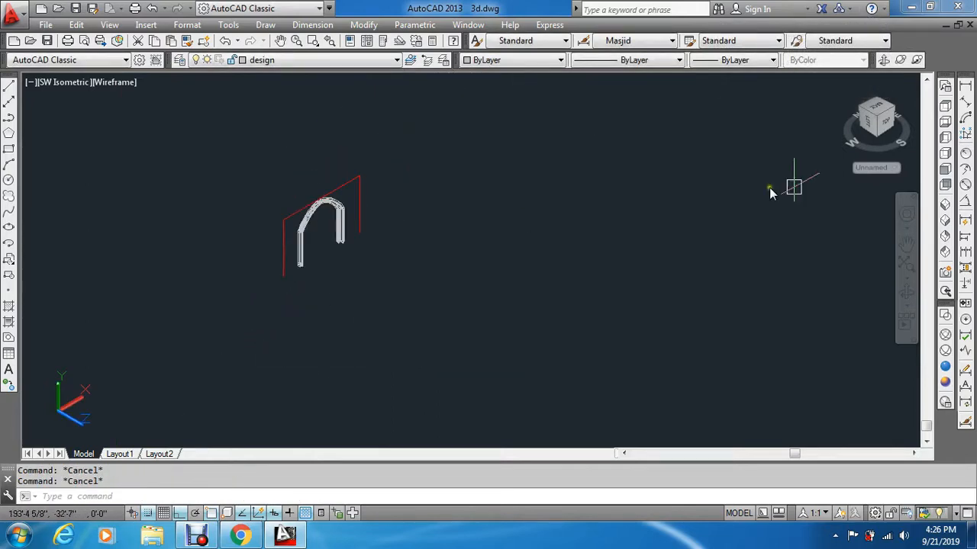
left_click(947, 105)
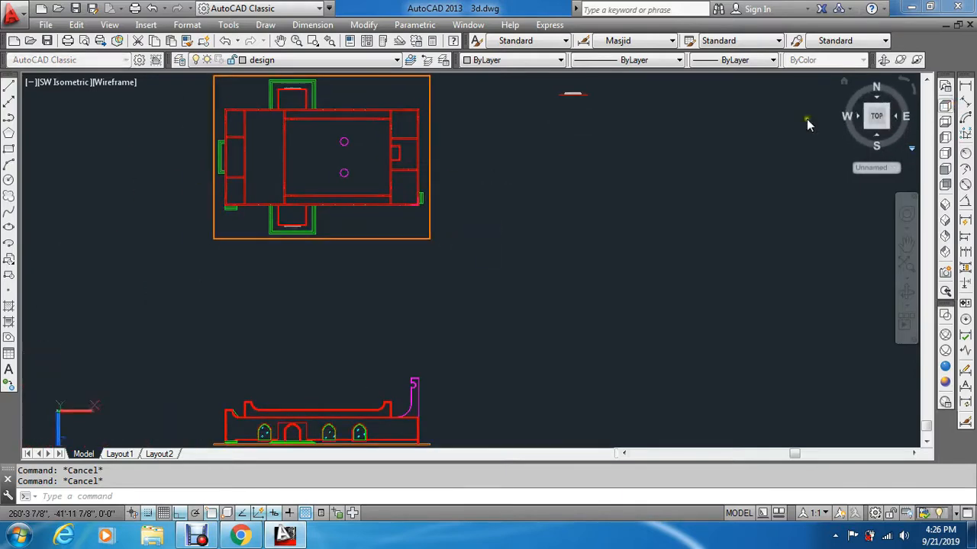
scroll(546, 223, "up", 2)
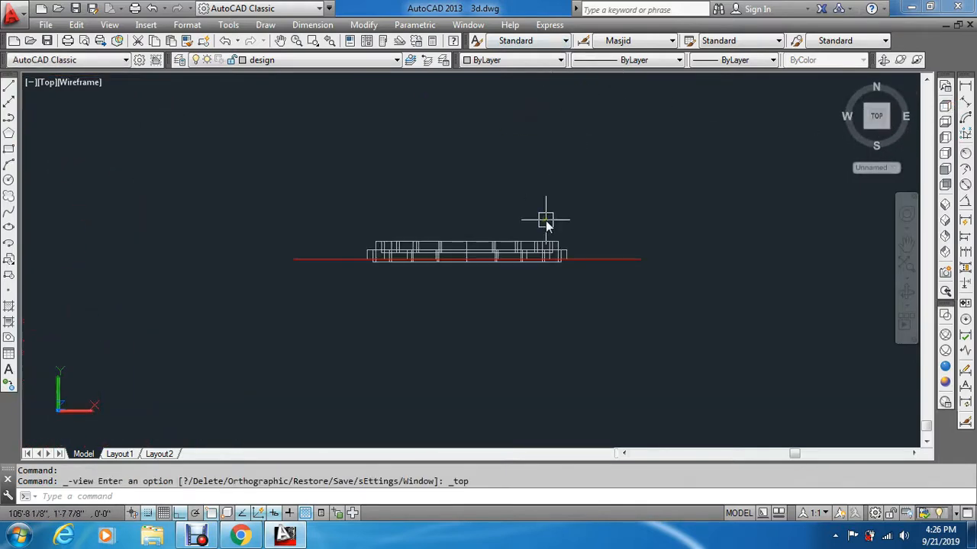
key("Escape")
key("Escape")
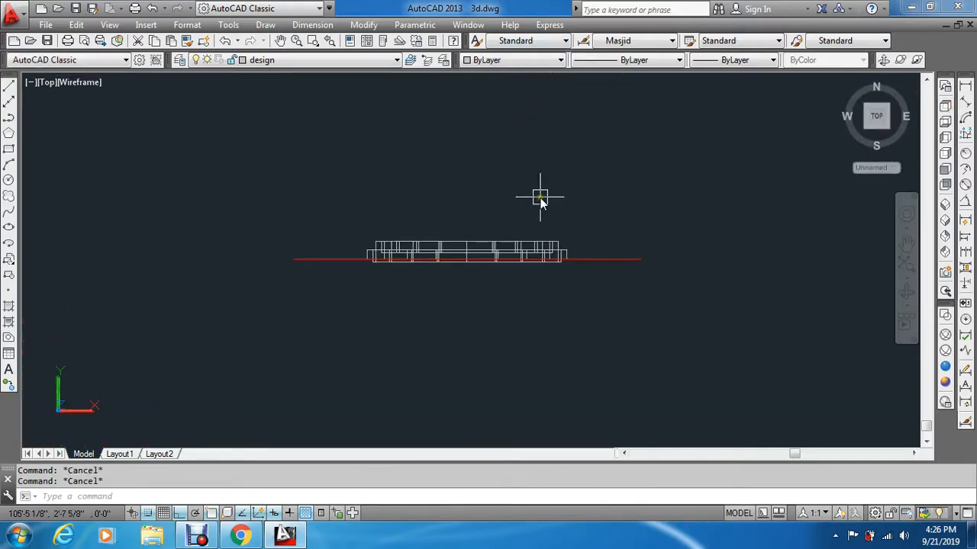
scroll(540, 198, "down", 4)
type("2")
key("space")
left_click(633, 169)
left_click(435, 276)
key("space")
left_click(393, 302)
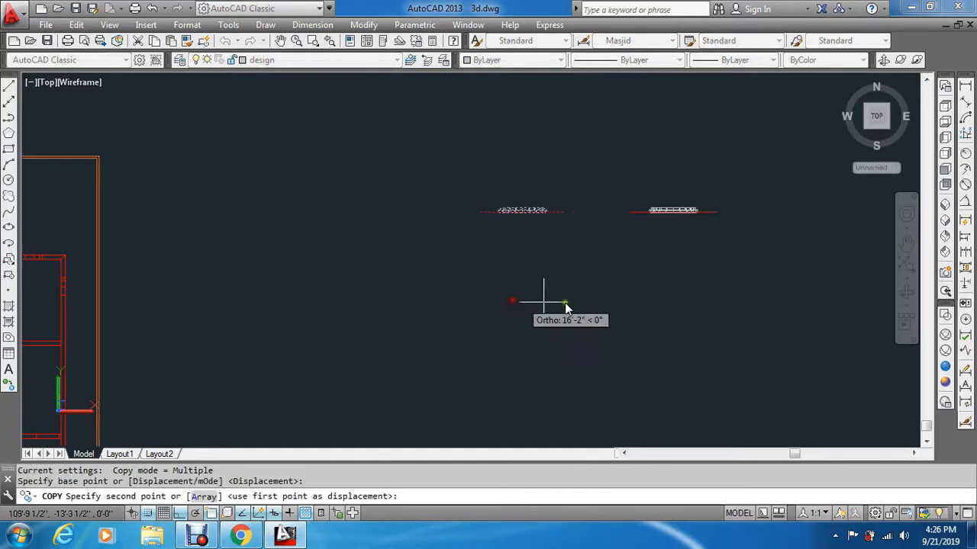
left_click(565, 302)
key("Escape")
key("Escape")
key("Escape")
Step: Mirror the four solids of the copied arch across the red outline's line in the top view, keeping the source objects
scroll(776, 200, "up", 7)
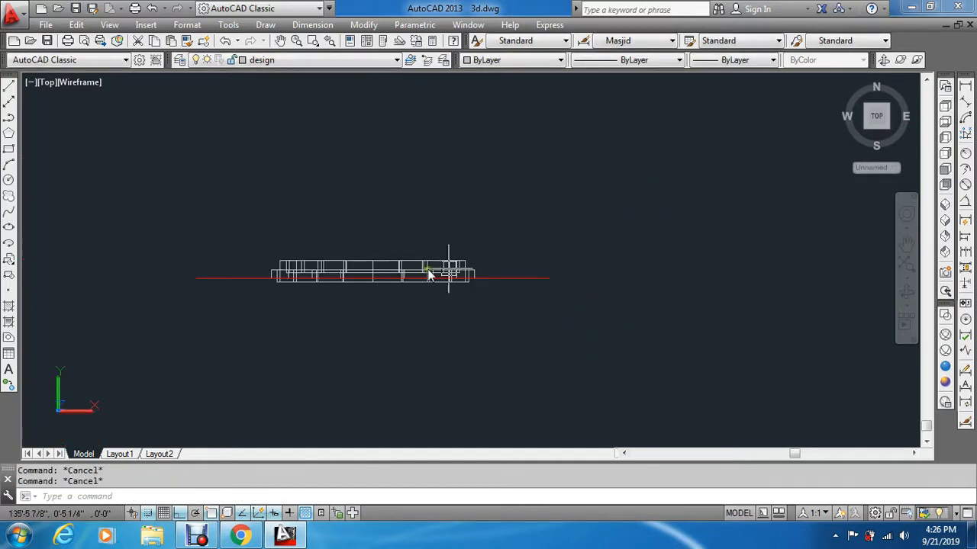
key("space")
left_click(570, 226)
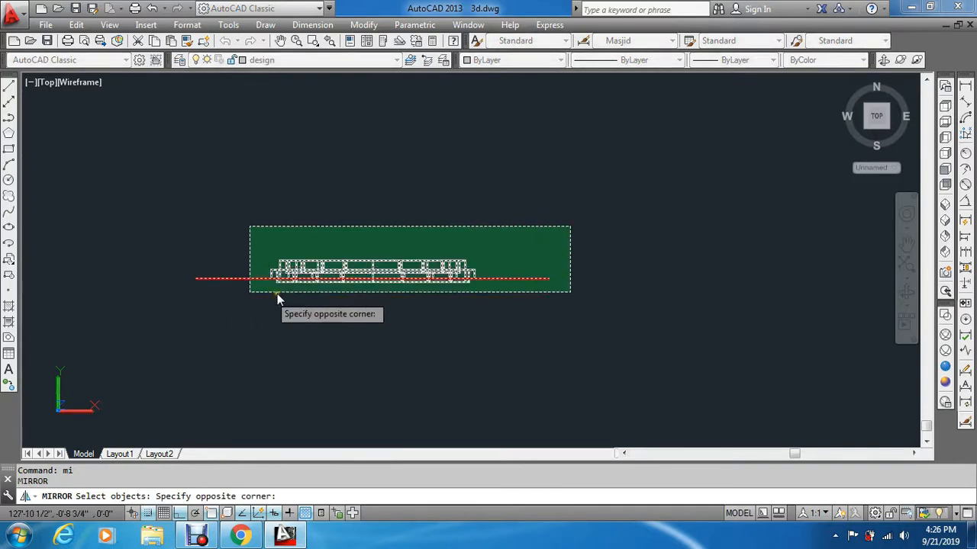
left_click(257, 250)
left_click(246, 222)
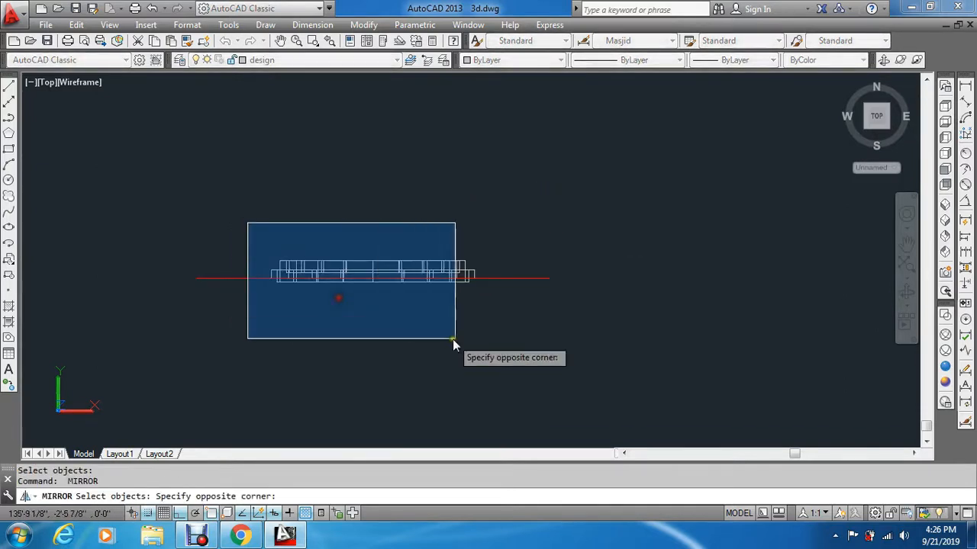
left_click(453, 341)
scroll(477, 269, "down", 3)
key("space")
scroll(490, 282, "up", 4)
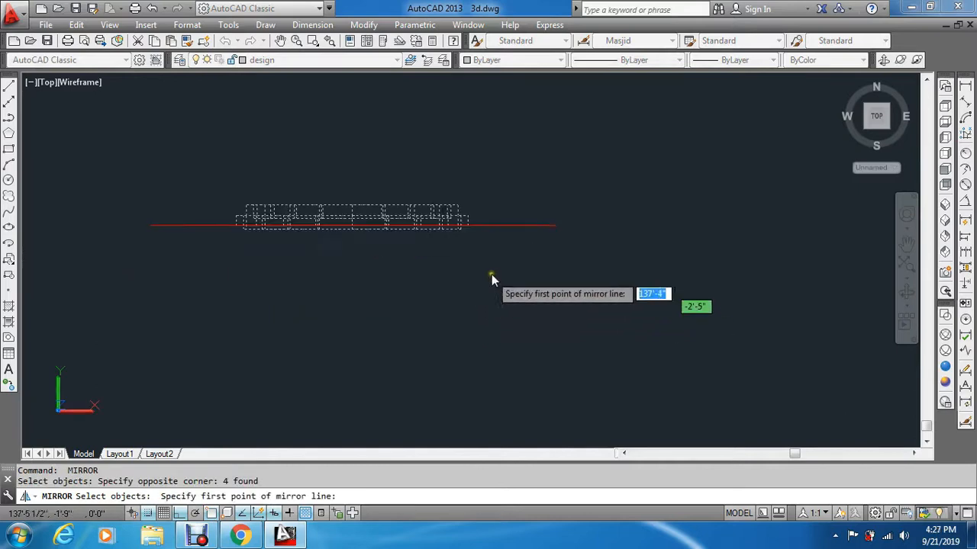
left_click(550, 226)
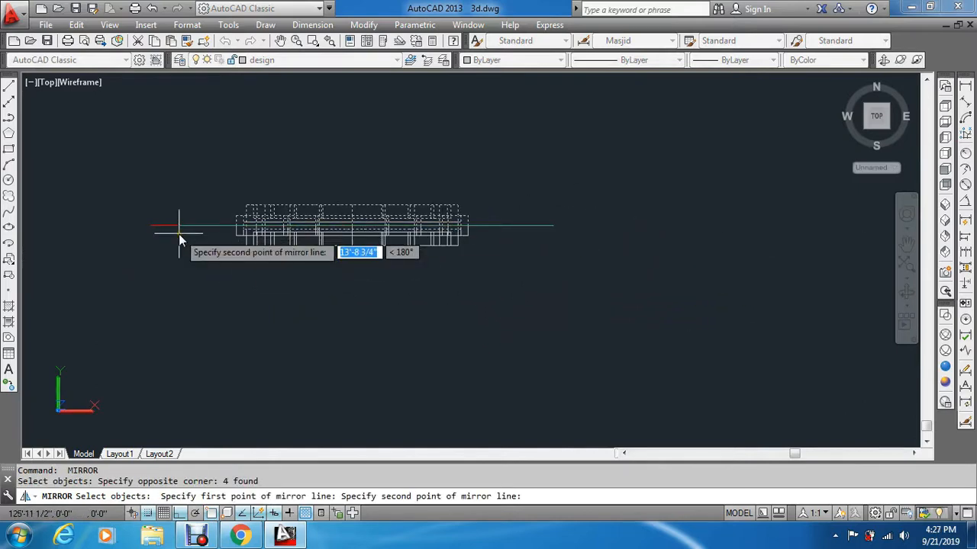
left_click(158, 227)
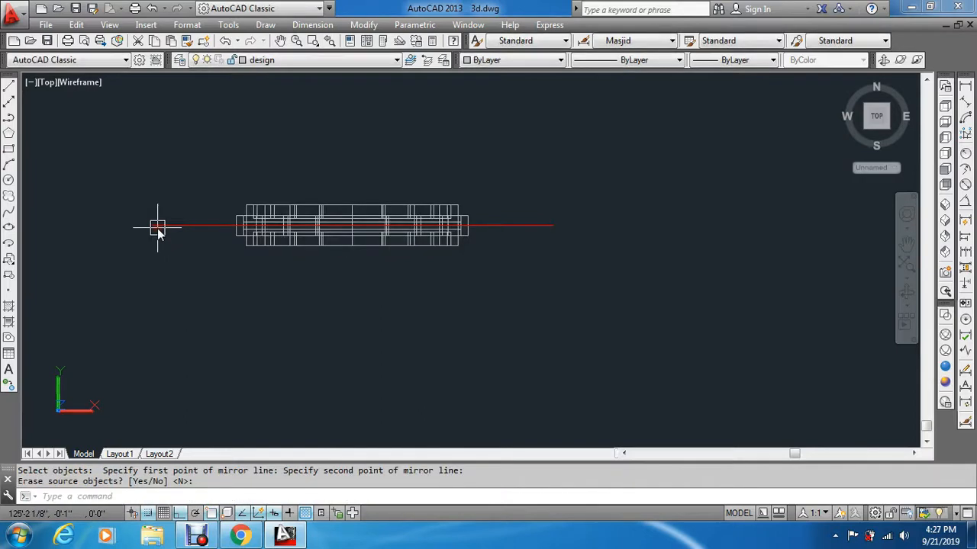
Step: Erase the copied arch's two inner source solids that extend farthest above the red line in the top view
type("e")
key("Return")
scroll(392, 218, "up", 2)
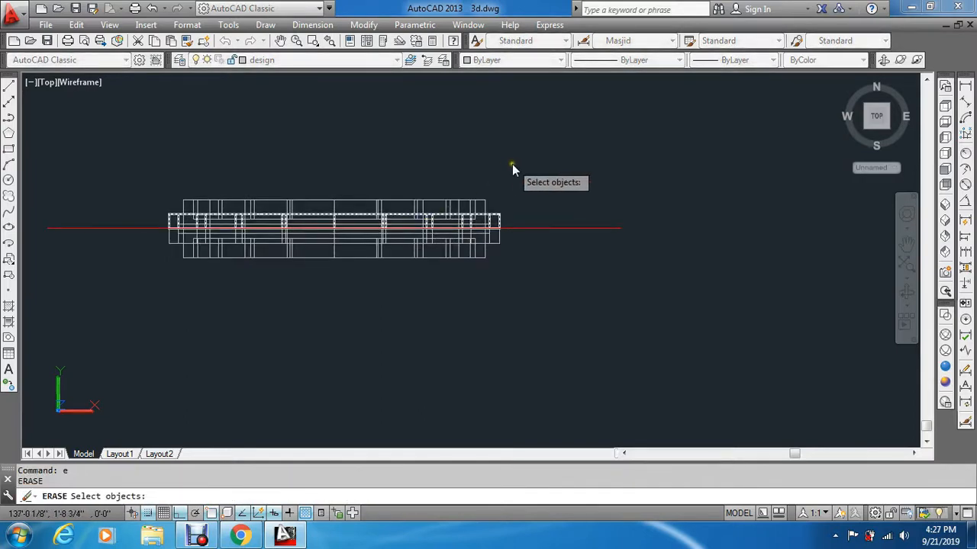
left_click(523, 161)
left_click(165, 209)
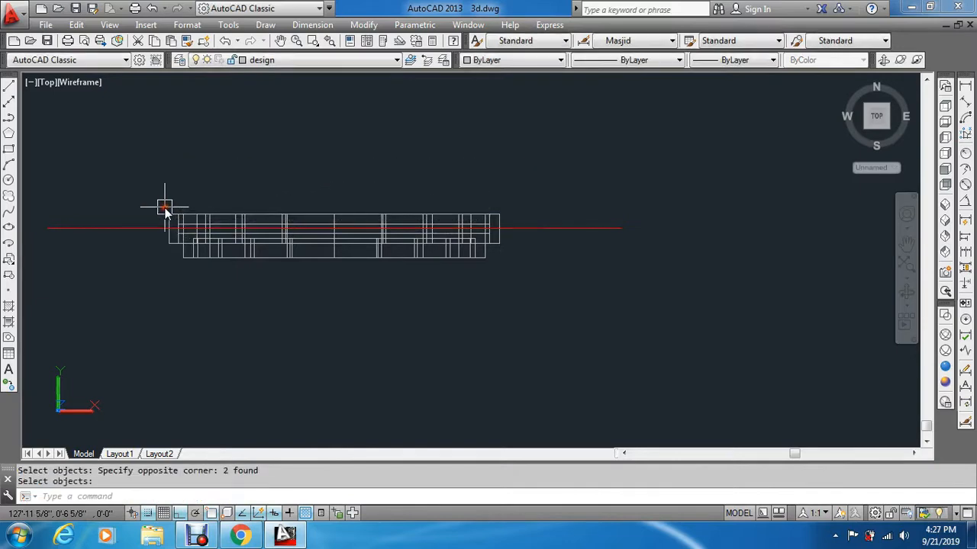
key("Return")
Step: Erase the copied arch's two outer source solids at the upper side of the red line
key("Return")
scroll(190, 209, "up", 3)
scroll(169, 207, "up", 2)
left_click(188, 202)
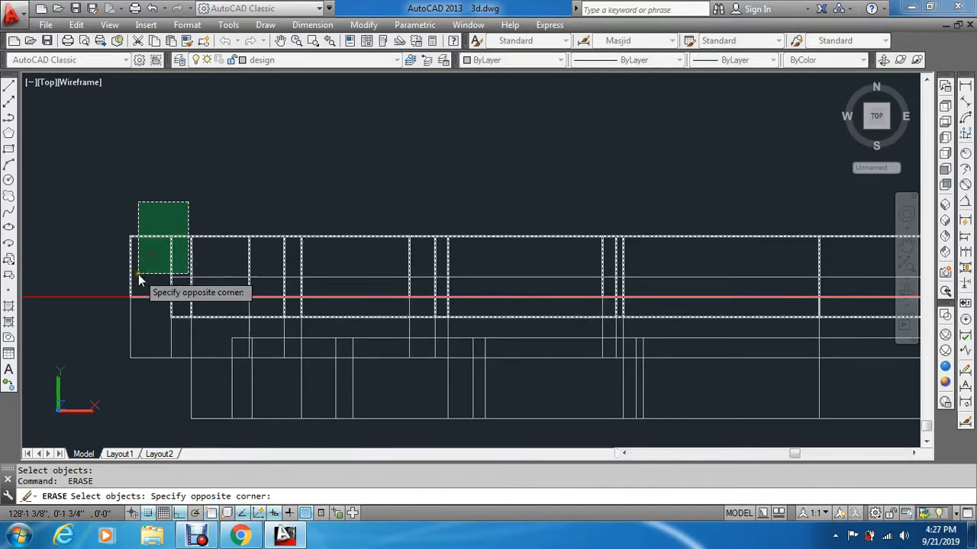
left_click(138, 280)
scroll(144, 273, "down", 3)
key("Escape")
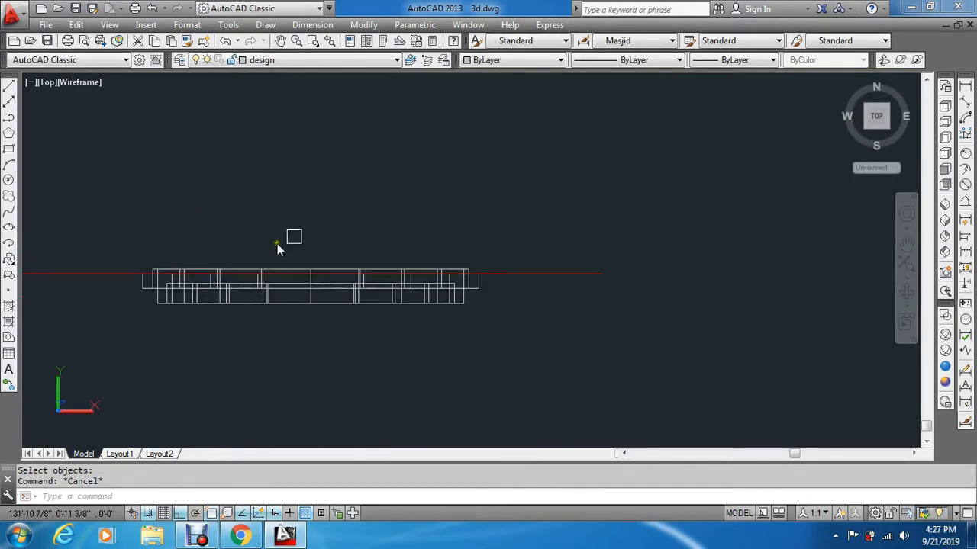
scroll(363, 216, "down", 4)
scroll(103, 235, "up", 4)
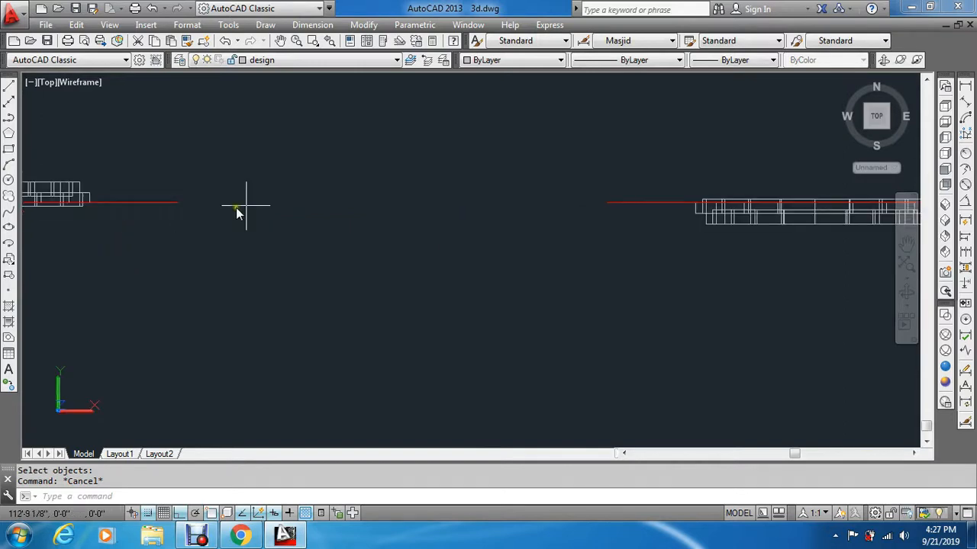
type("e")
key("Return")
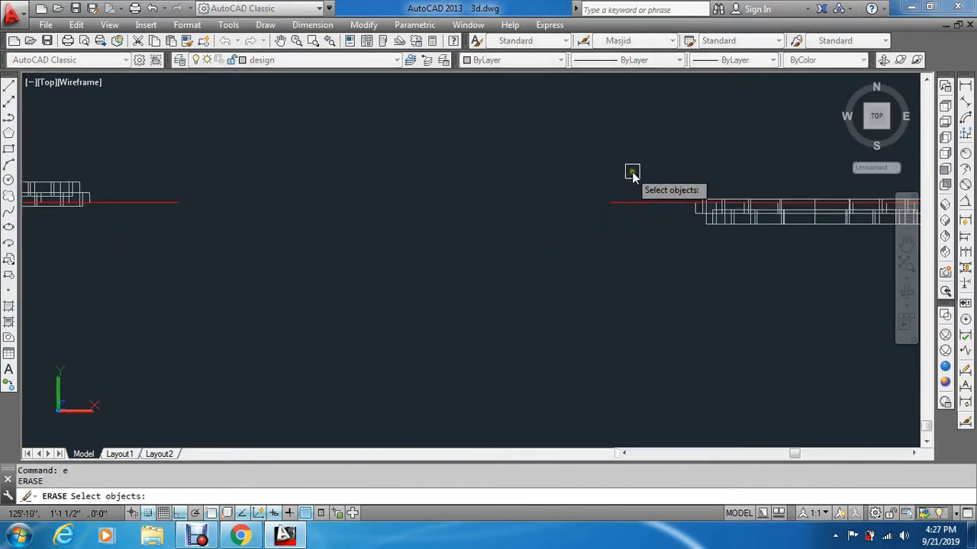
key("Escape")
key("Escape")
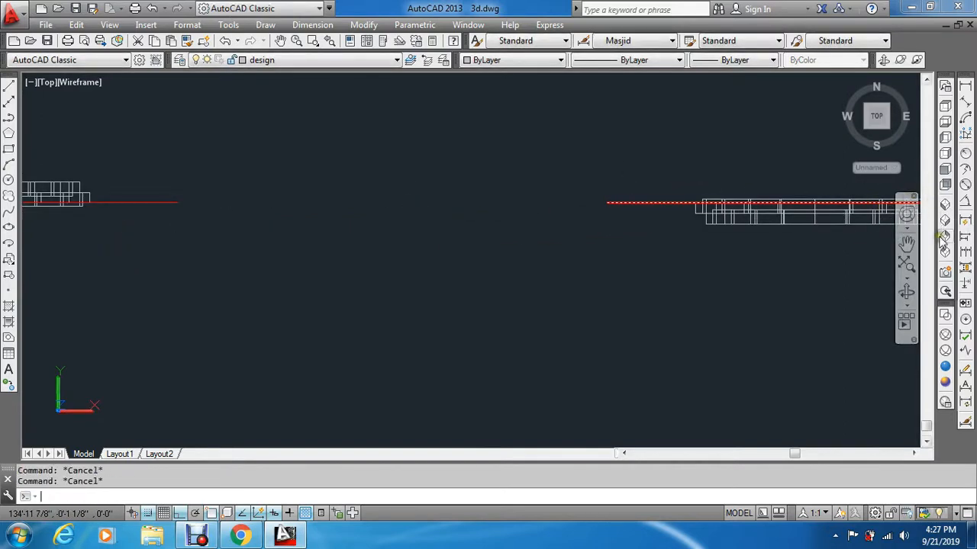
Step: In the SW isometric view, move the original arch's four solids from its red outline's upper east corner to the south porch's top outer east corner
left_click(944, 199)
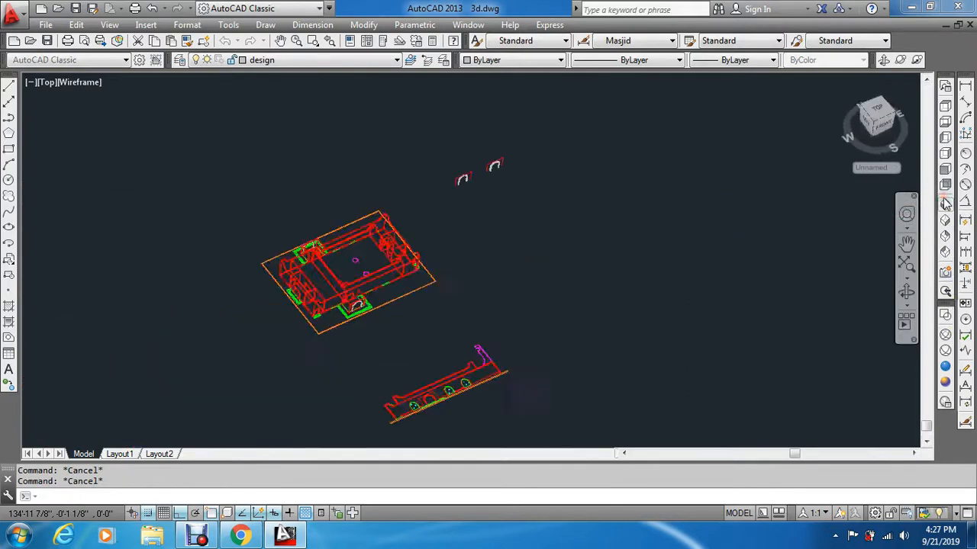
scroll(312, 250, "up", 3)
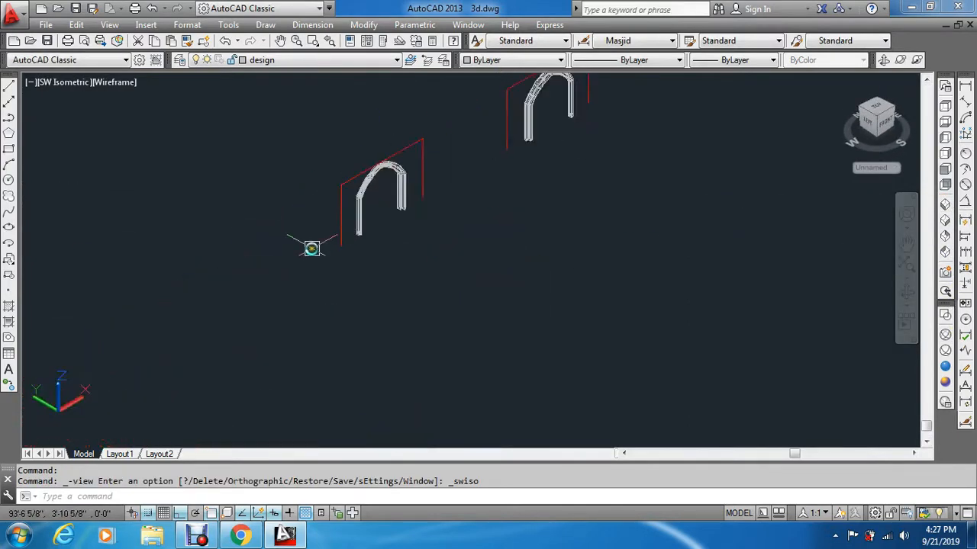
key("Escape")
key("Escape")
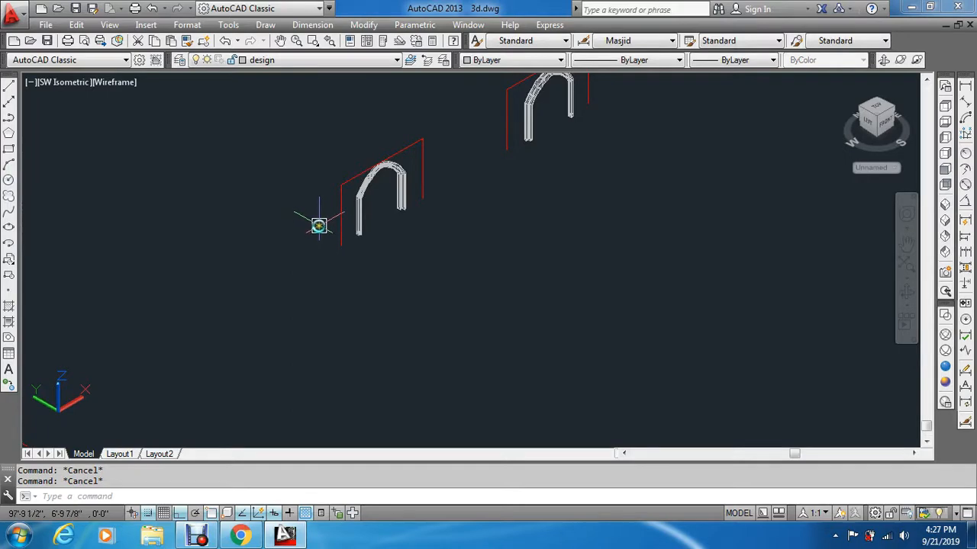
type("m")
key("Return")
scroll(462, 206, "up", 6)
left_click(345, 138)
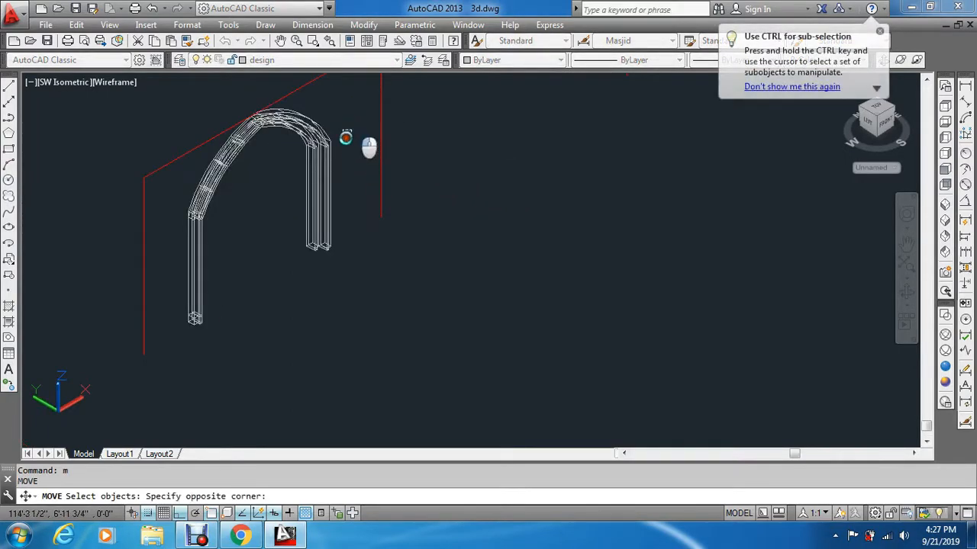
left_click(278, 185)
scroll(290, 195, "down", 3)
scroll(294, 184, "up", 3)
key("Return")
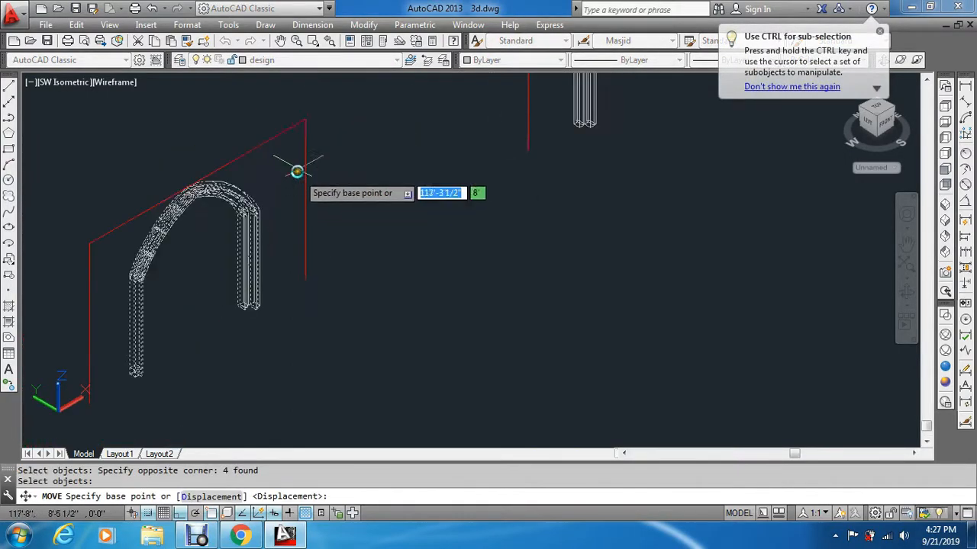
left_click(308, 120)
scroll(327, 114, "down", 4)
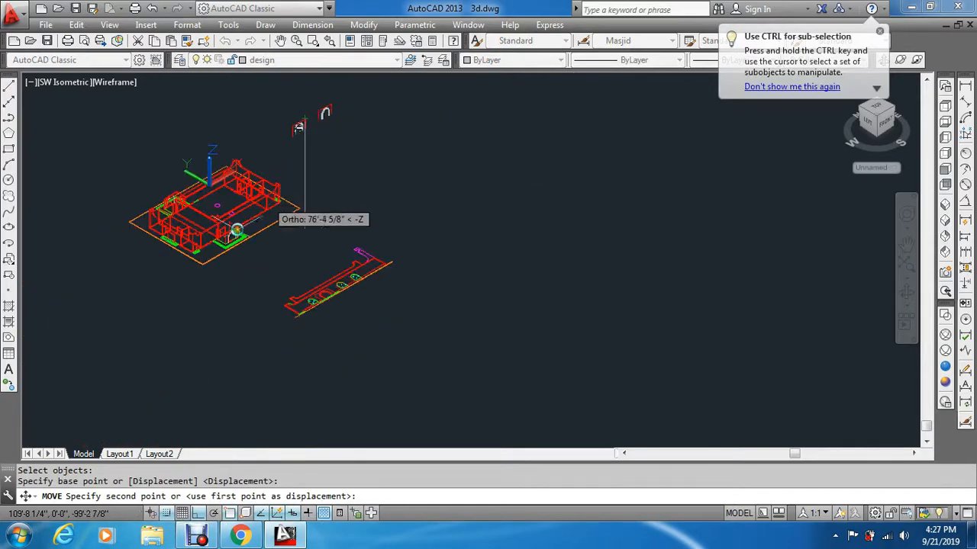
scroll(234, 222, "up", 2)
scroll(328, 145, "up", 6)
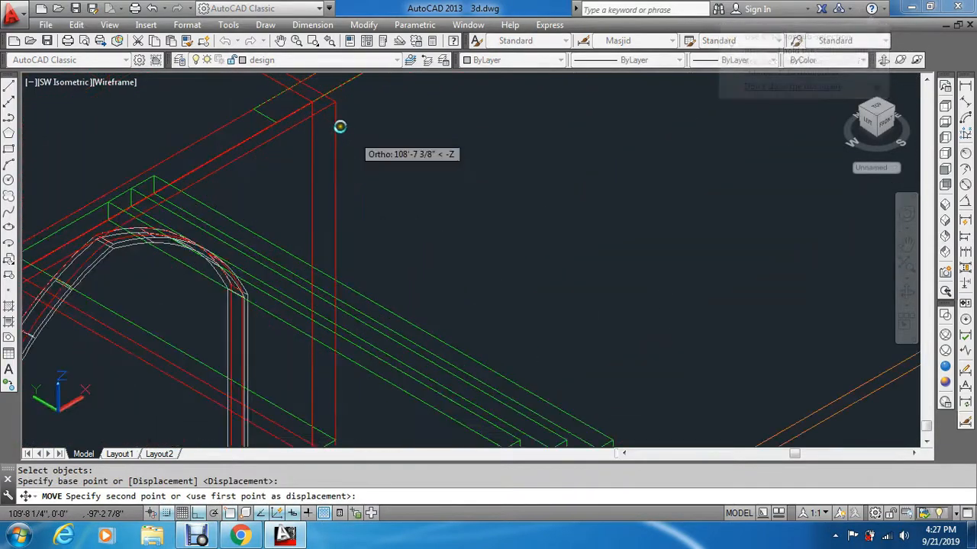
scroll(320, 127, "down", 4)
scroll(320, 83, "up", 5)
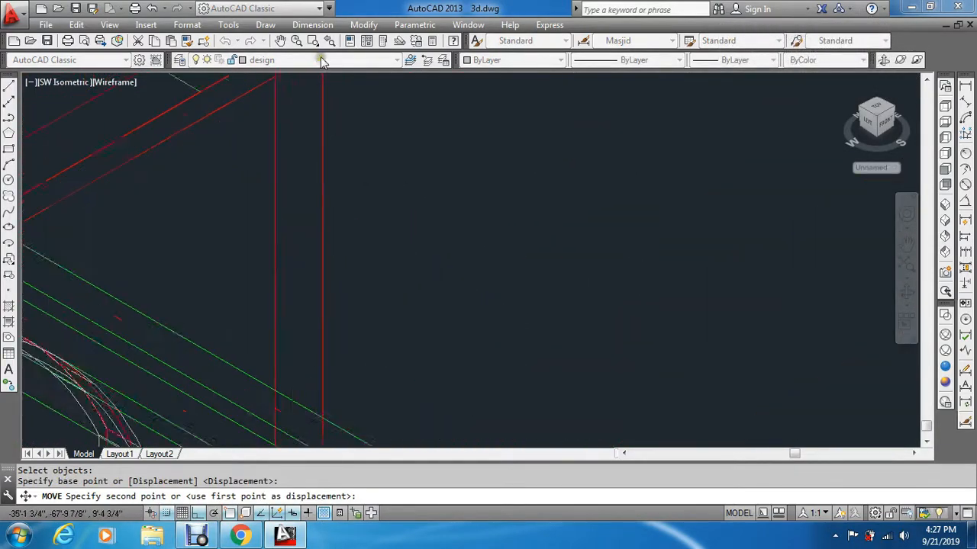
middle_click_drag(321, 147, 329, 374)
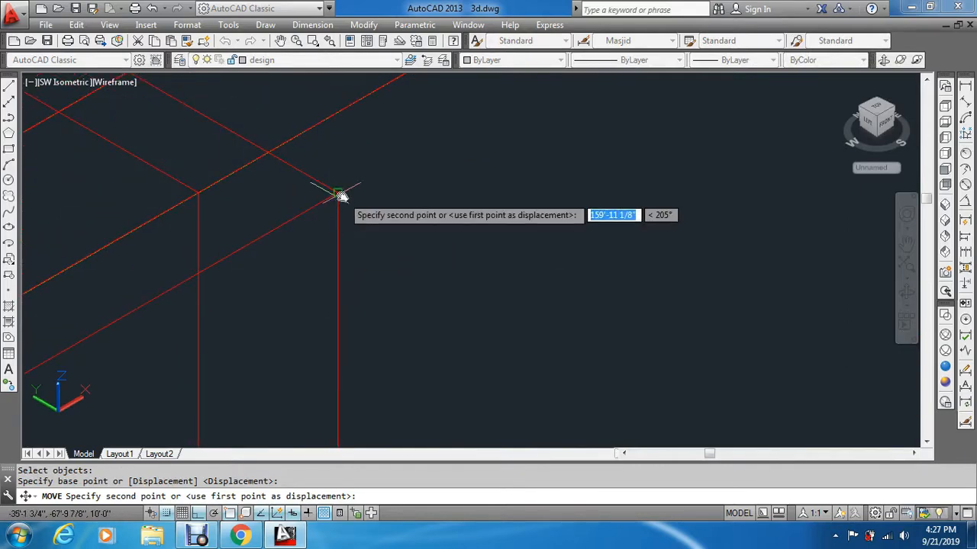
left_click(340, 196)
scroll(342, 200, "down", 10)
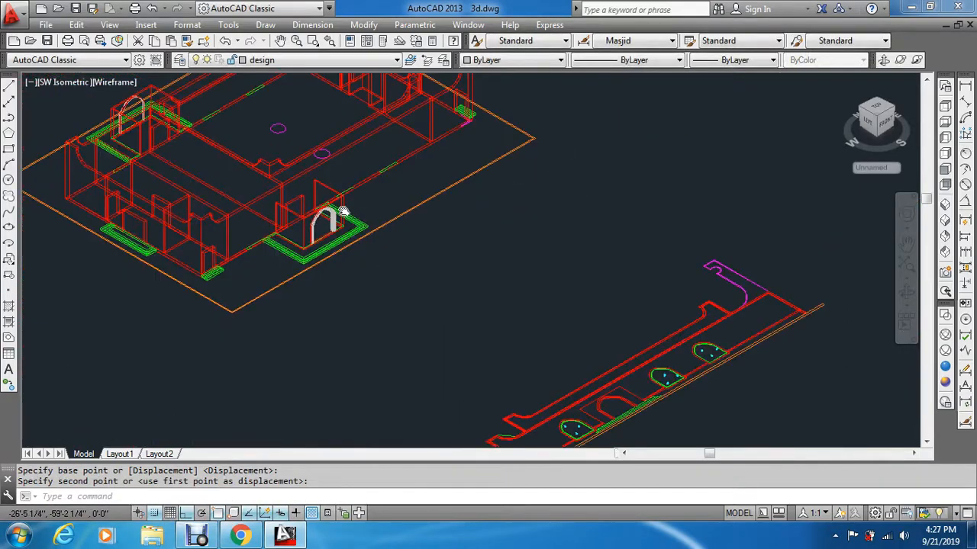
Step: Move the mirrored arch's four solids from its red outline's upper east corner to the top outer east corner of the north porch
scroll(348, 226, "up", 10)
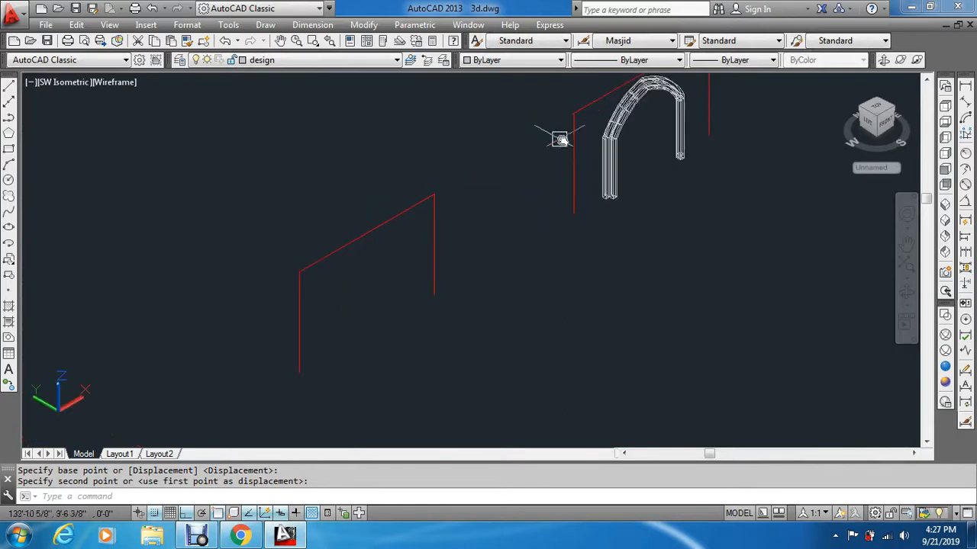
key("Return")
left_click(649, 143)
left_click(589, 161)
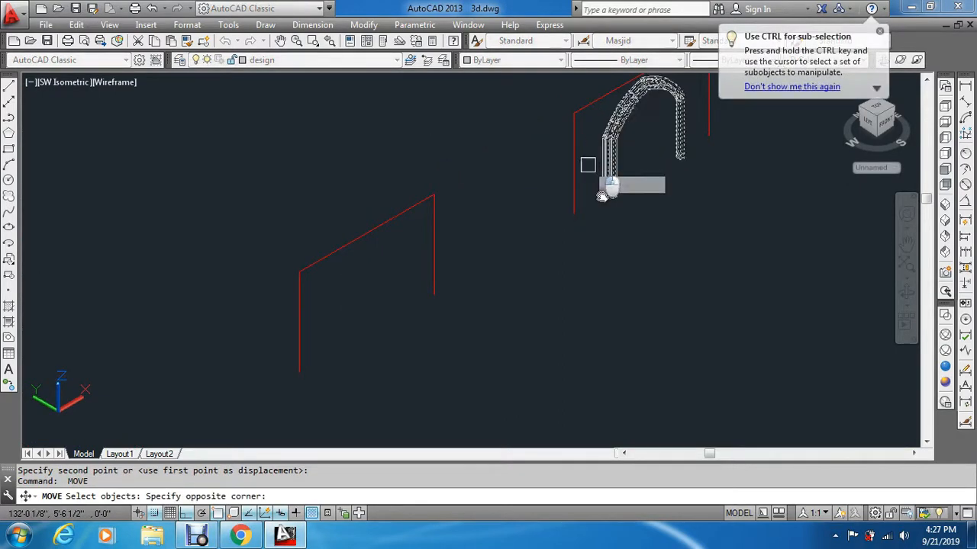
scroll(599, 191, "down", 3)
key("Return")
scroll(637, 141, "up", 5)
scroll(518, 252, "up", 2)
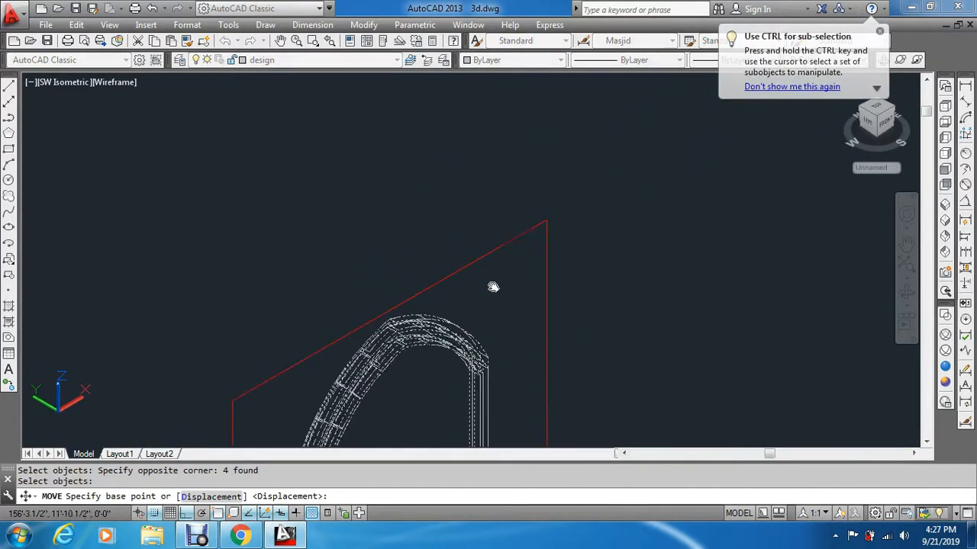
left_click(550, 219)
scroll(534, 233, "down", 5)
scroll(352, 341, "up", 8)
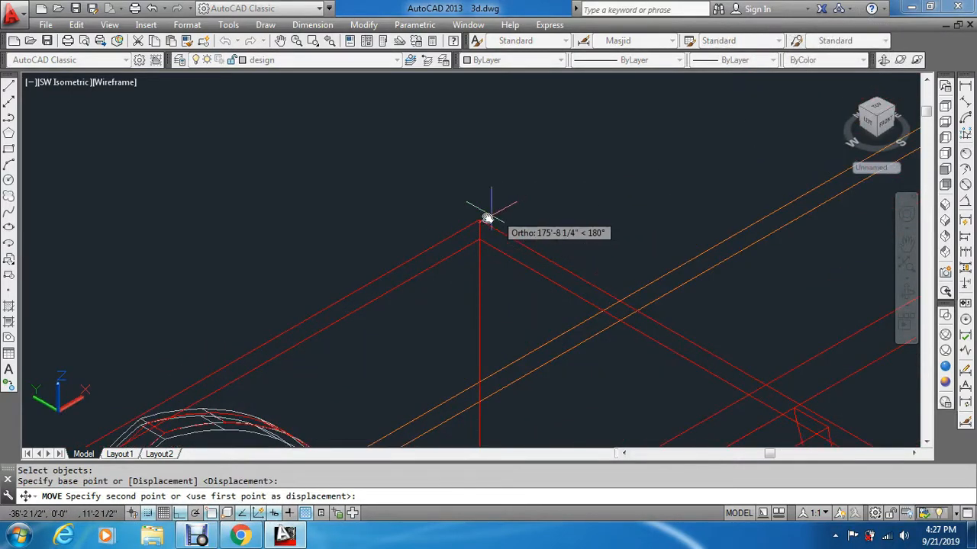
key("Escape")
key("Escape")
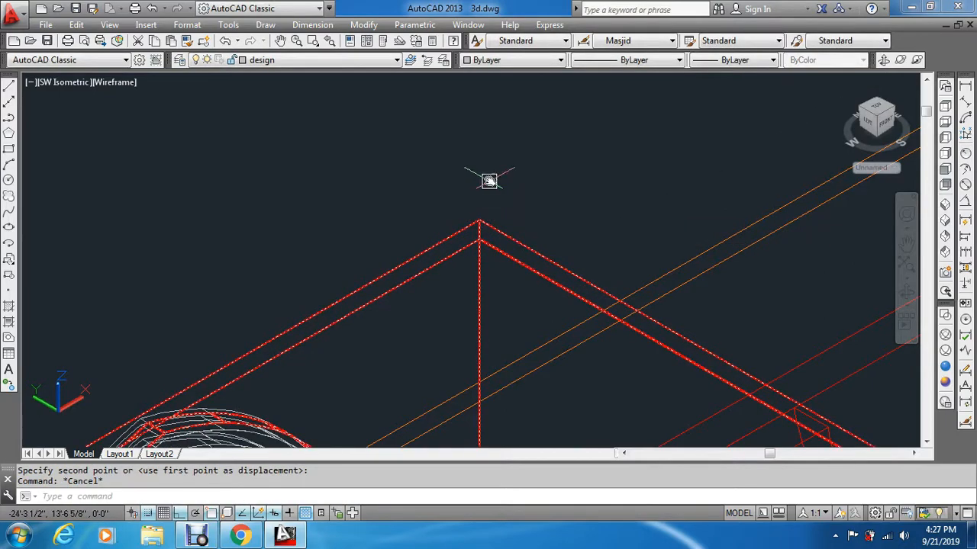
Step: Erase the two leftover red arch outlines standing outside the building
scroll(486, 213, "down", 10)
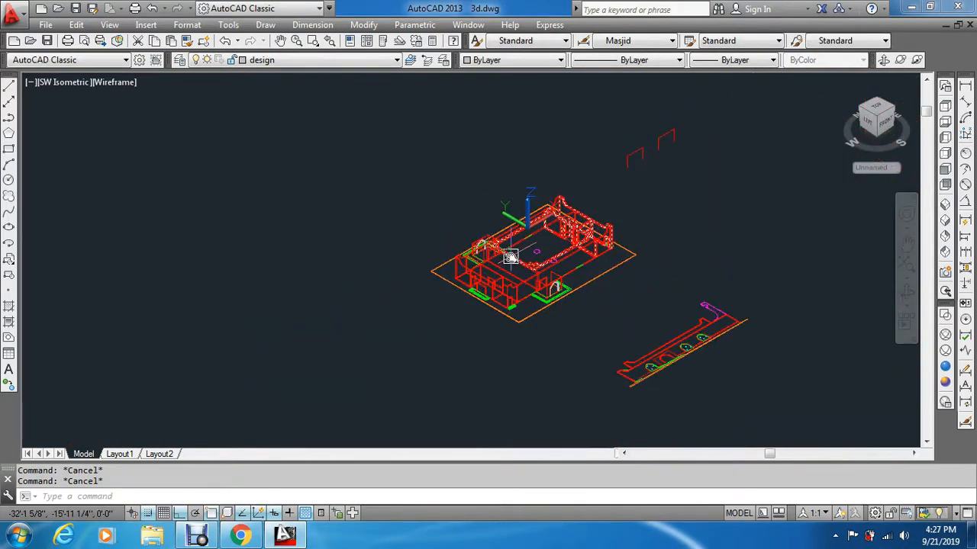
type("e")
key("Return")
scroll(638, 184, "up", 2)
left_click(702, 109)
left_click(593, 170)
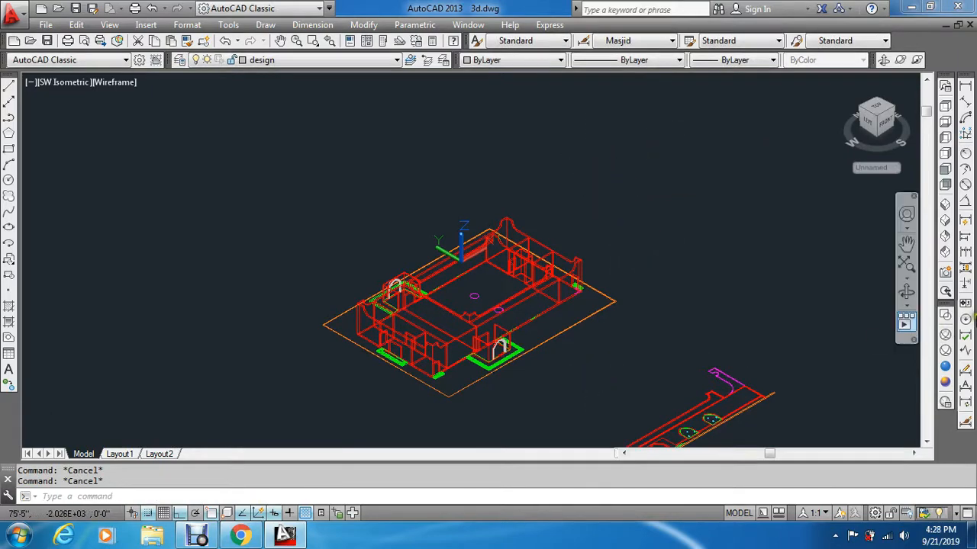
Step: Apply the Conceptual visual style and examine the arch frames on both porches from the SW and NE isometric views
left_click(946, 383)
scroll(471, 354, "up", 4)
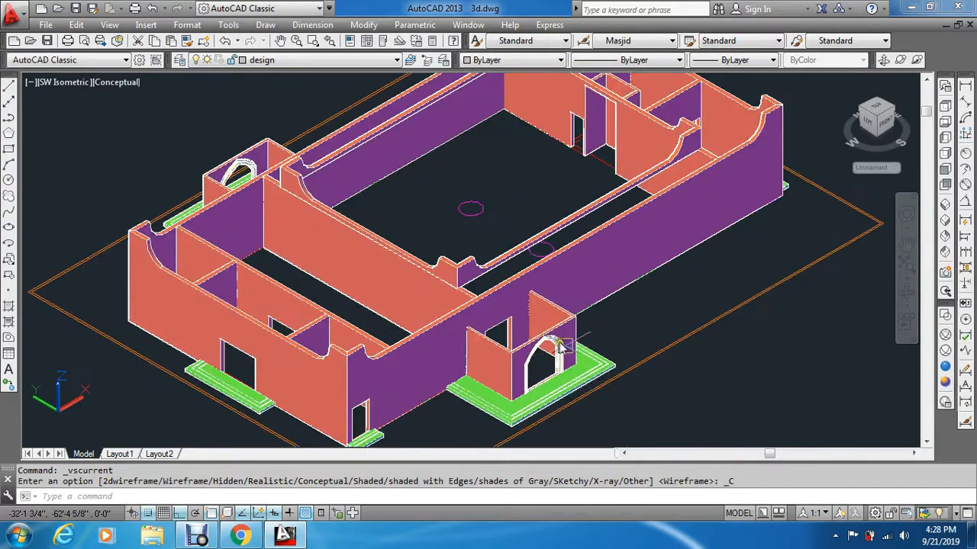
scroll(560, 398, "up", 5)
scroll(481, 301, "up", 2)
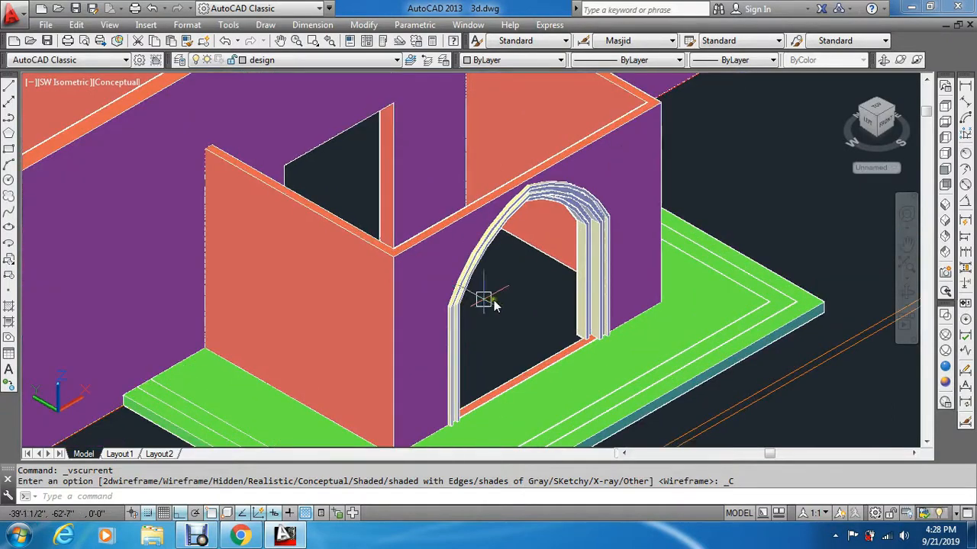
left_click(946, 221)
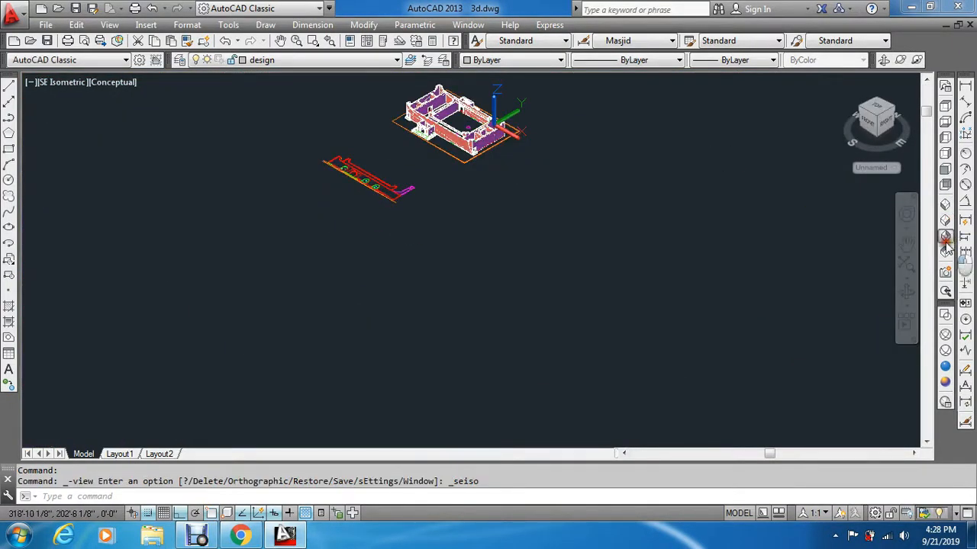
left_click(947, 238)
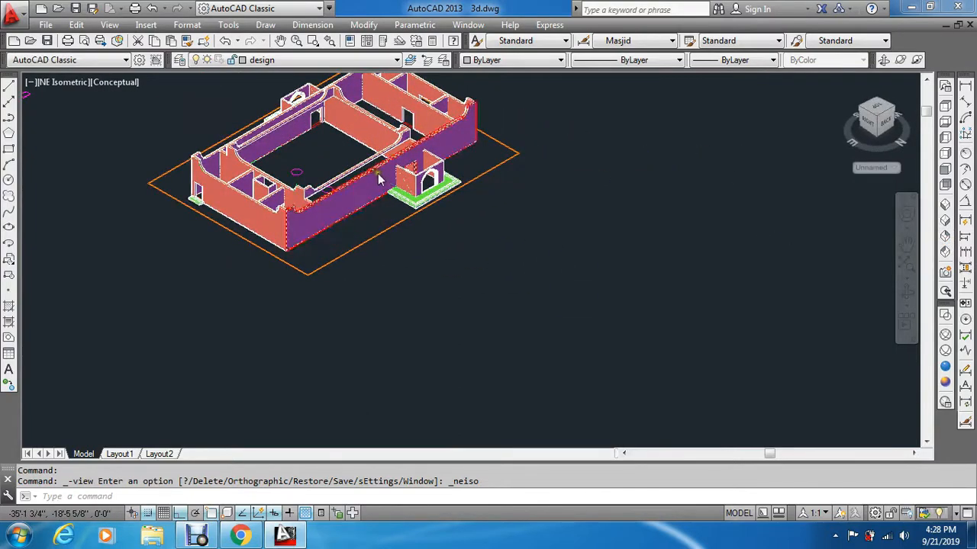
scroll(427, 181, "up", 6)
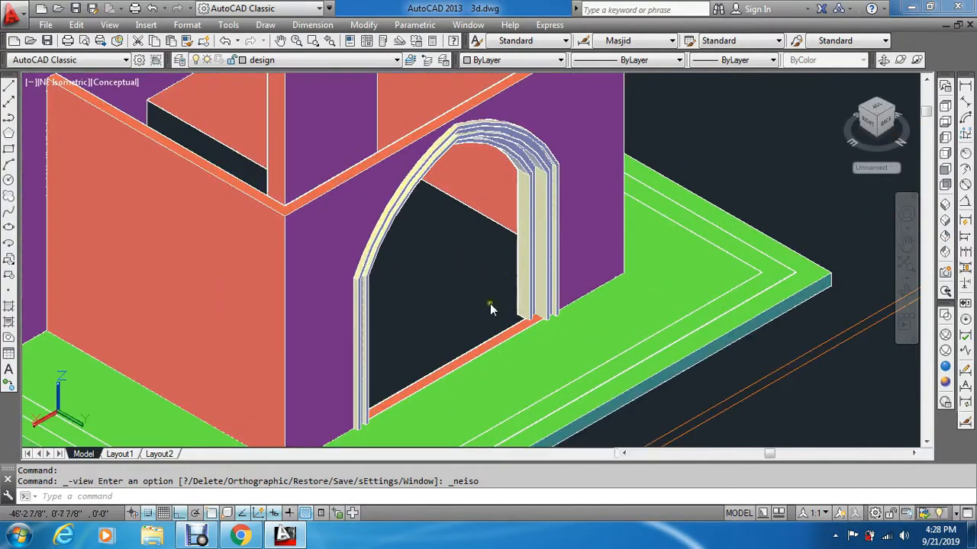